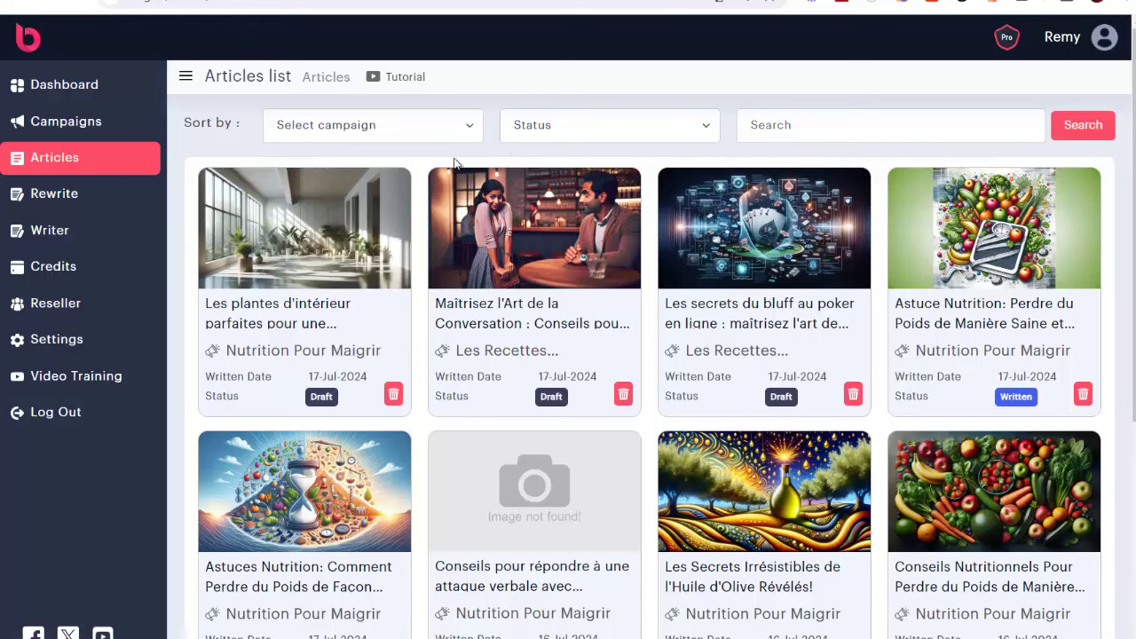
Step: Start adding a new campaign from the campaigns list
scroll(581, 320, down, 1)
scroll(532, 293, up, 1)
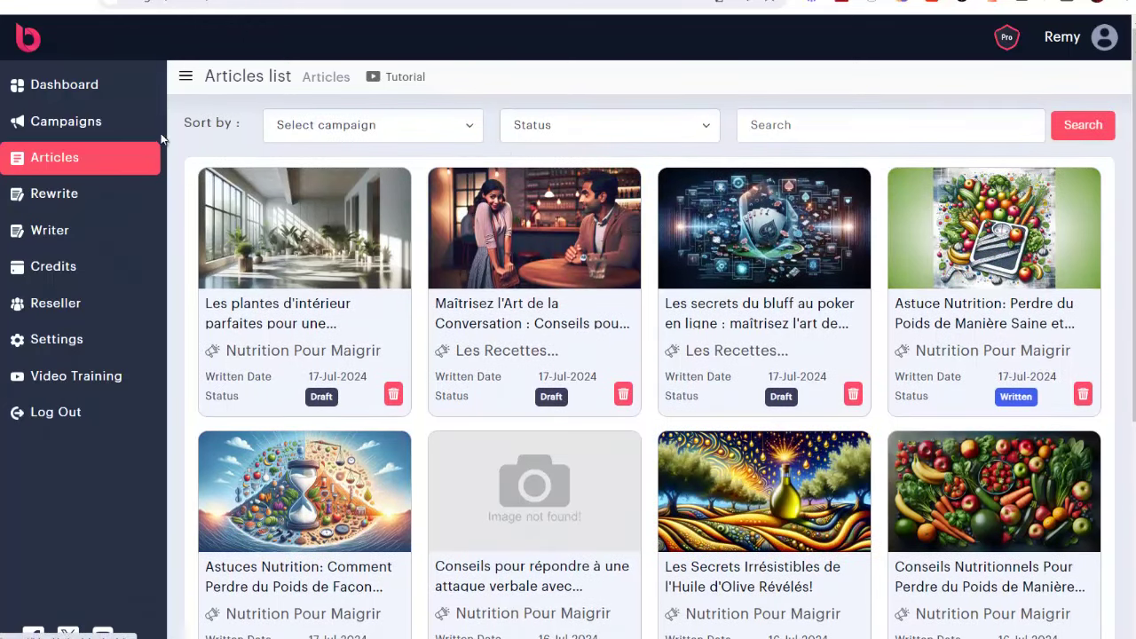
click(52, 119)
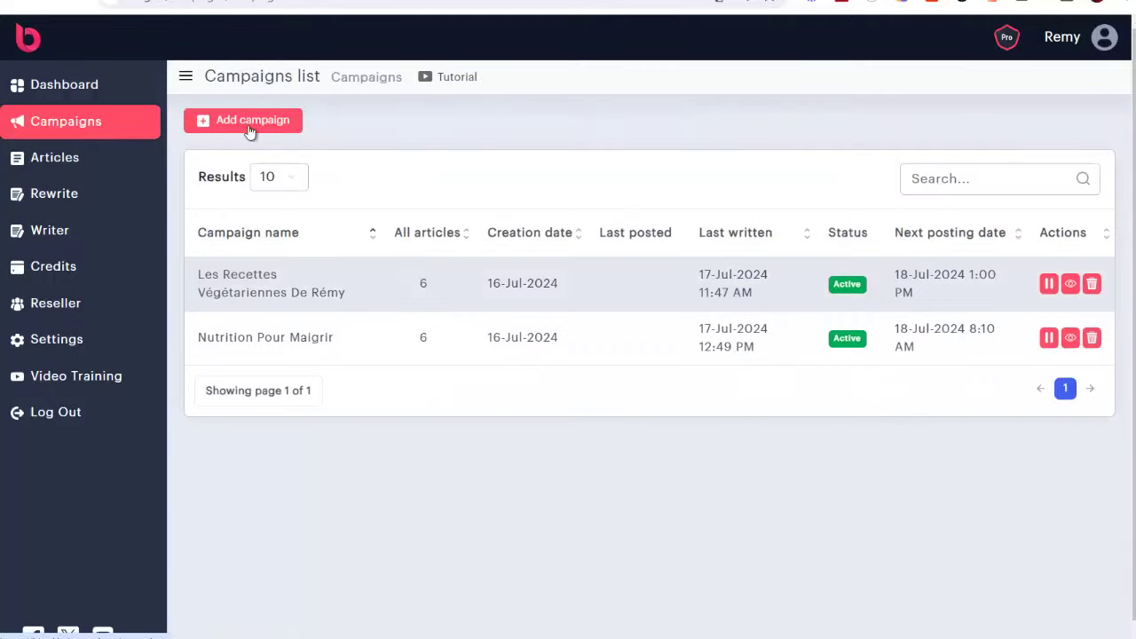
click(229, 126)
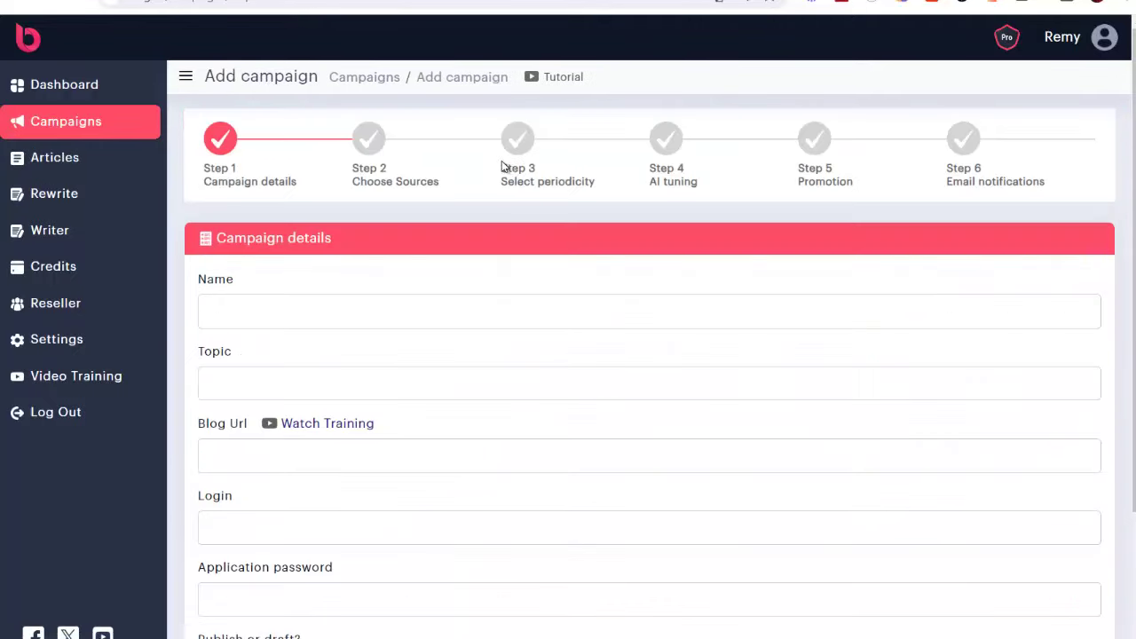
Step: Enter the campaign name (owner's first name plus "Blog végé") and set the topic to "recettes végétariennes pour rester en pleine forme"
scroll(379, 241, down, 2)
click(279, 151)
scroll(284, 266, up, 1)
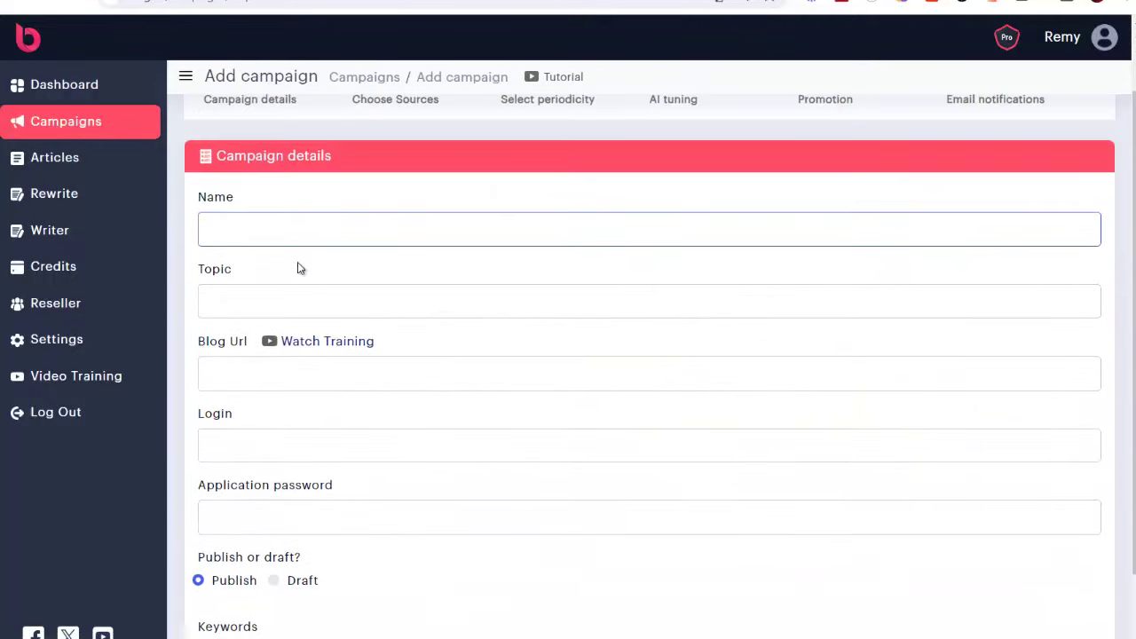
text(Remy Blog végé)
click(349, 286)
text(Recettes végétariennes pour rester en pleine forme)
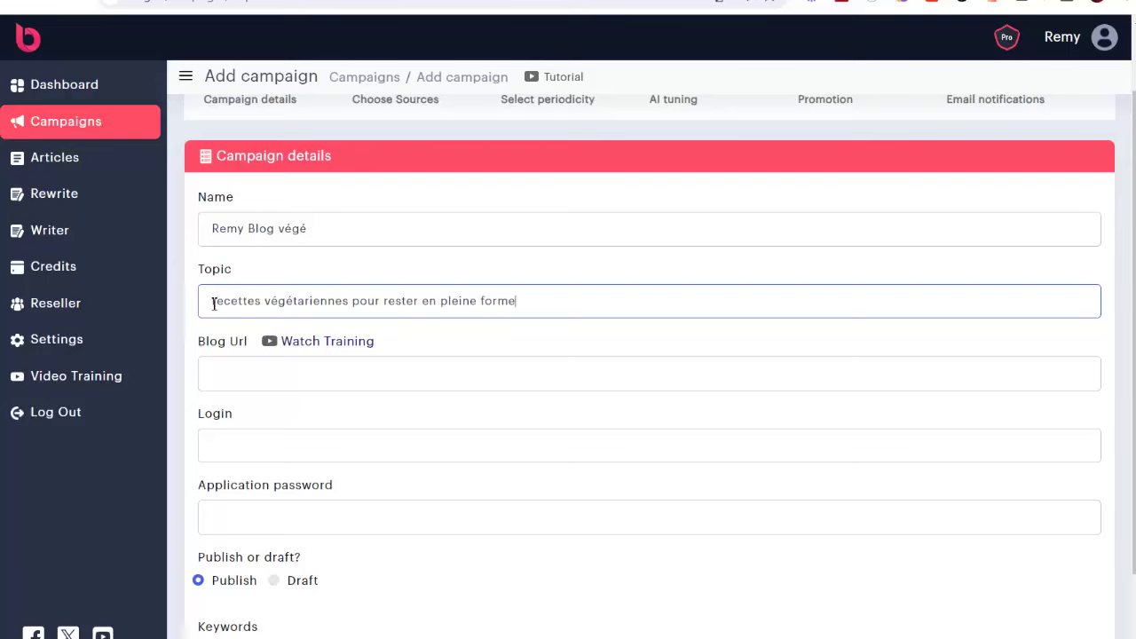
scroll(528, 313, down, 1)
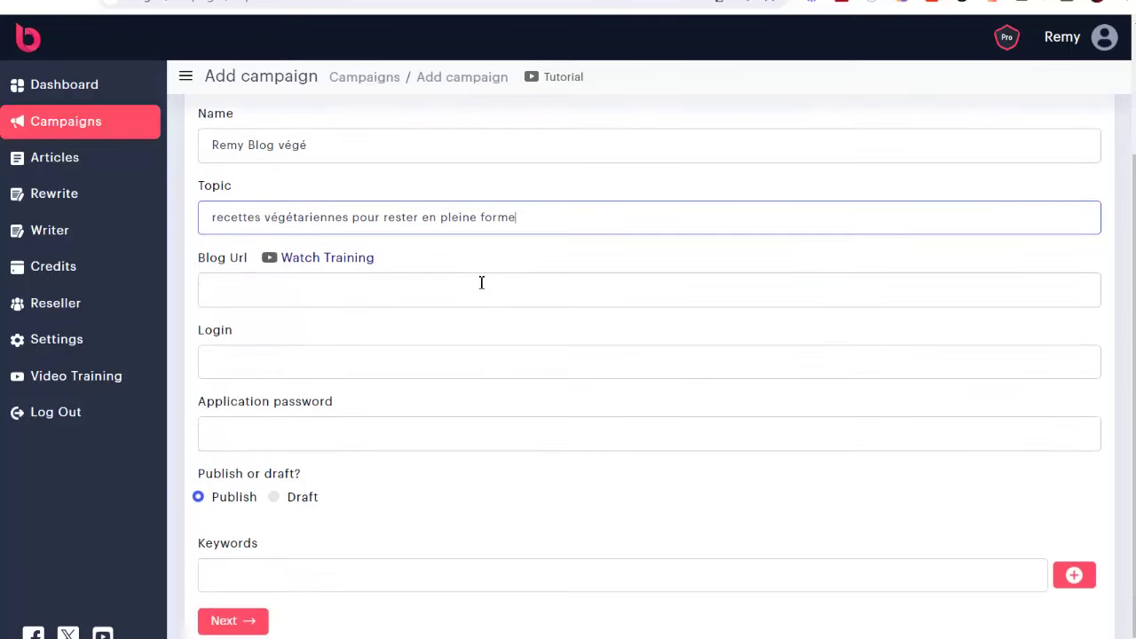
scroll(306, 249, up, 2)
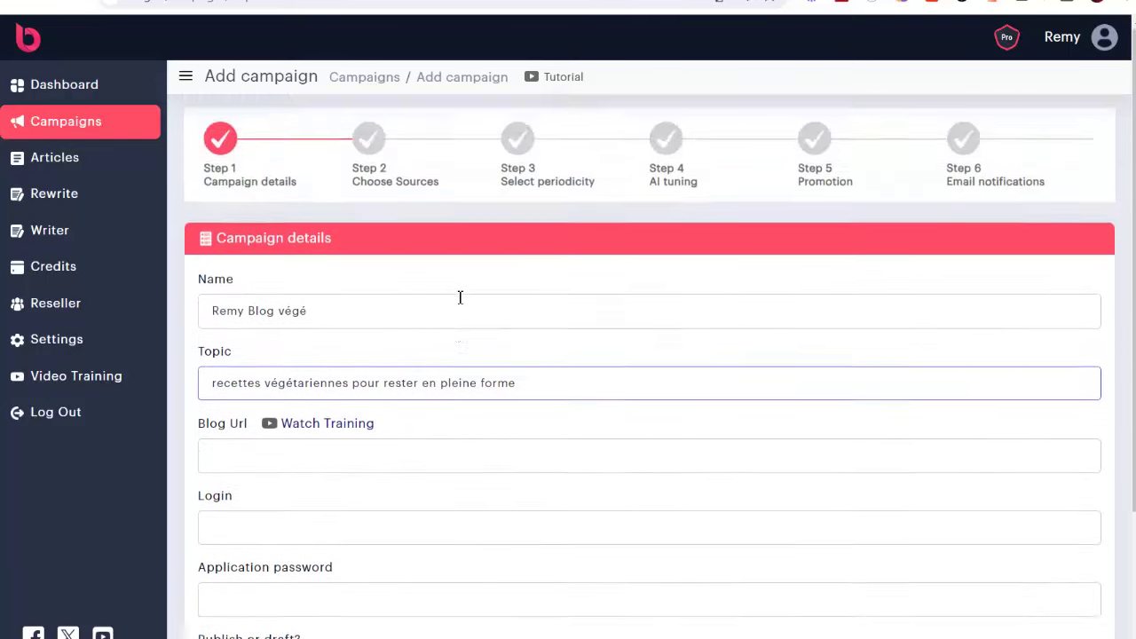
scroll(382, 300, down, 1)
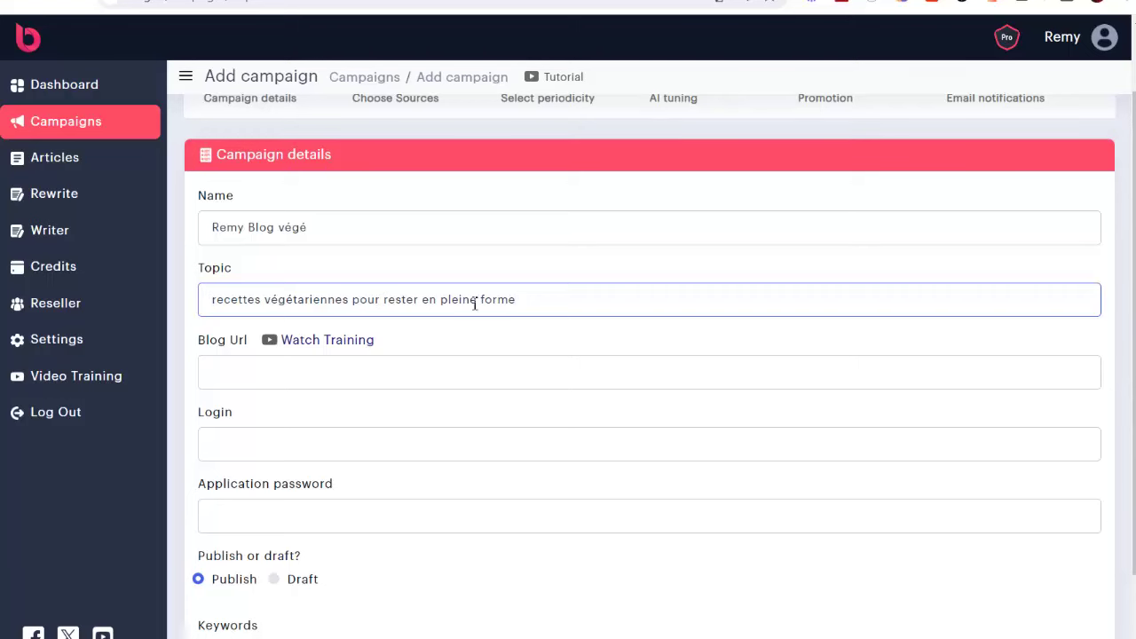
scroll(461, 318, down, 1)
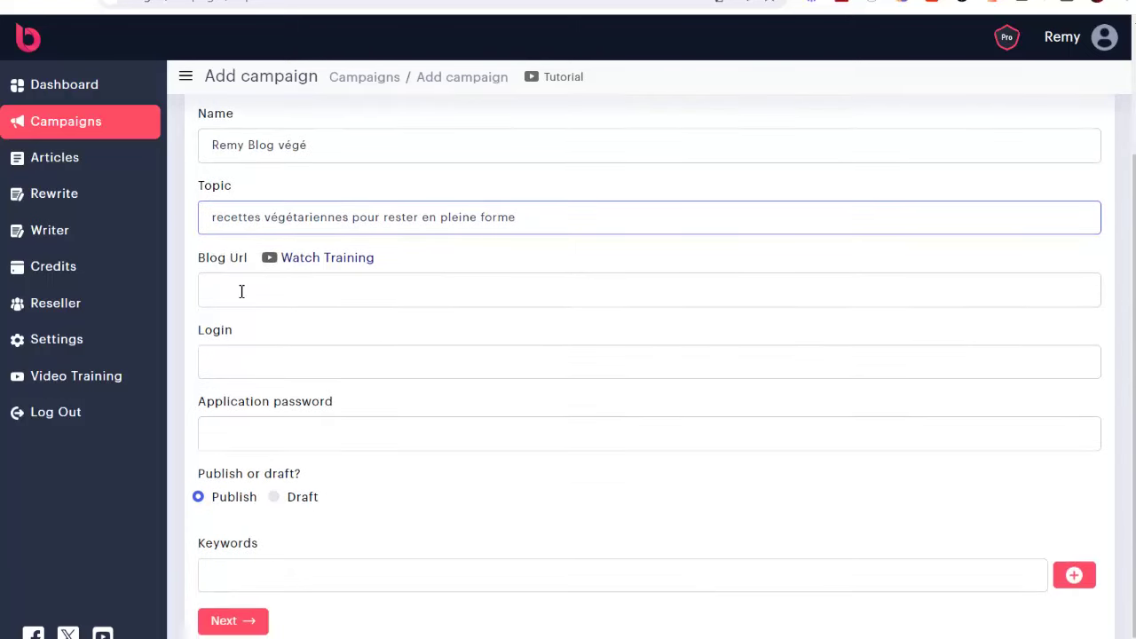
click(355, 292)
text(https://www.webmarketingfrenchie.com/)
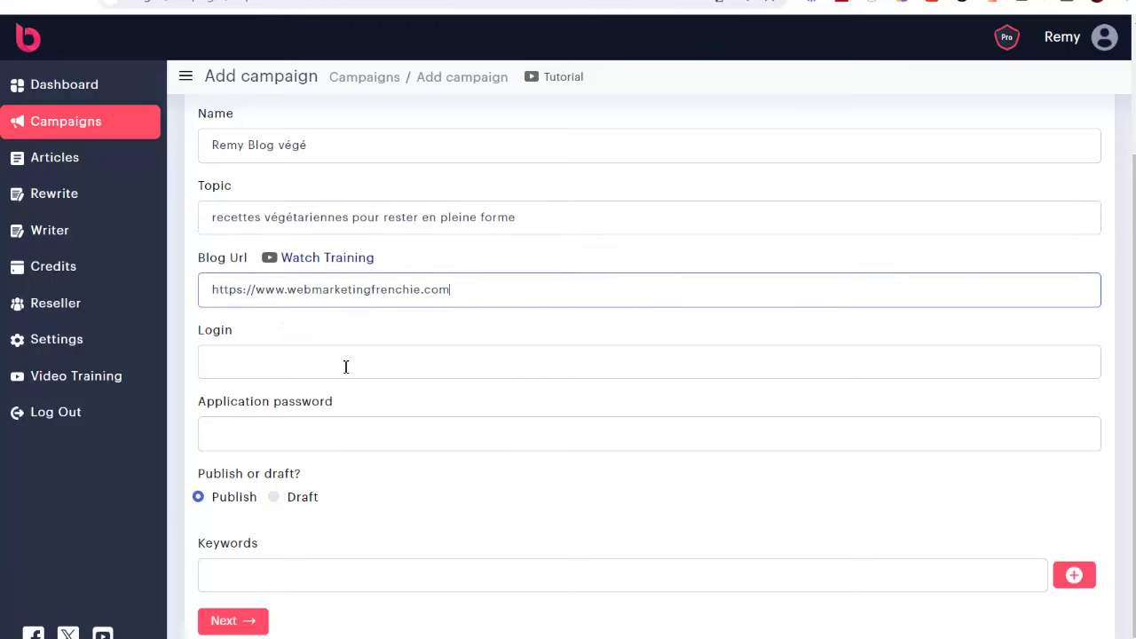
Step: Fill in the blog's login e-mail and paste its application password
click(265, 367)
click(234, 406)
key(ctrl+v)
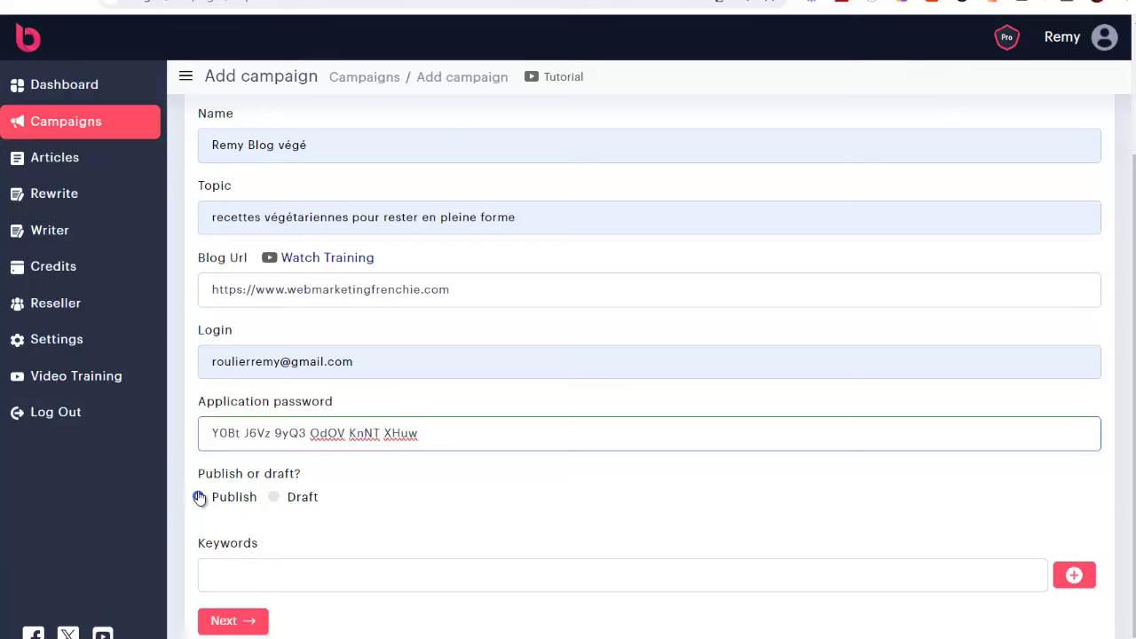
Step: Add the keywords "recettes végétariennes, cuisine végétarienne, manger végétarien, recettes santé" and proceed to choosing sources
click(246, 574)
text(recettes végétariennes, cuisine végétarienne, manger végétarien, recettes santé)
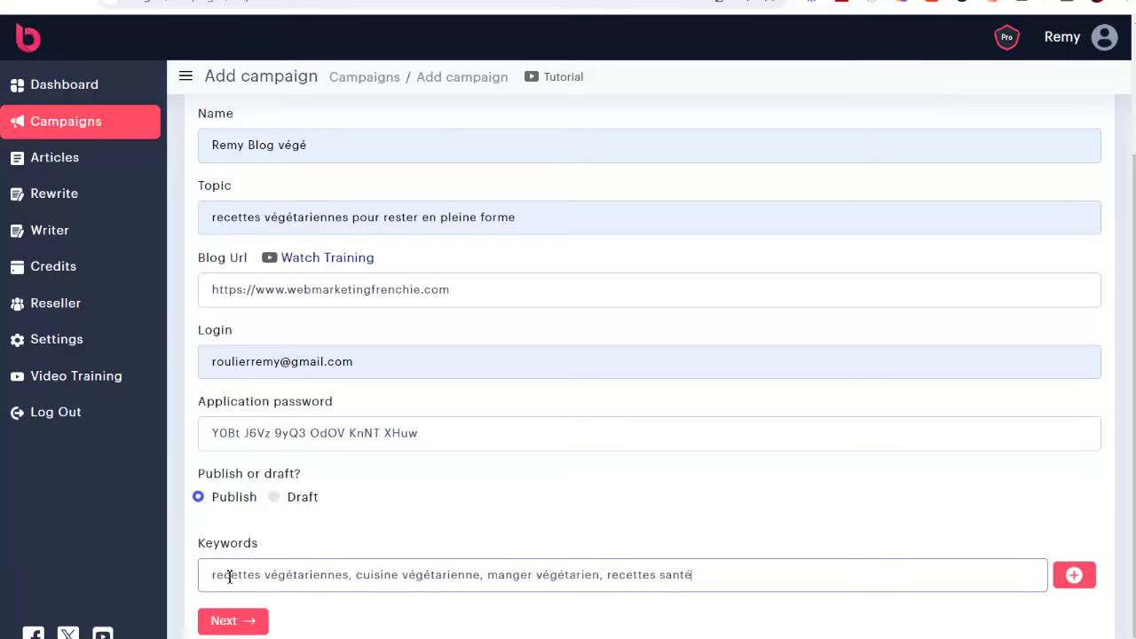
click(1071, 575)
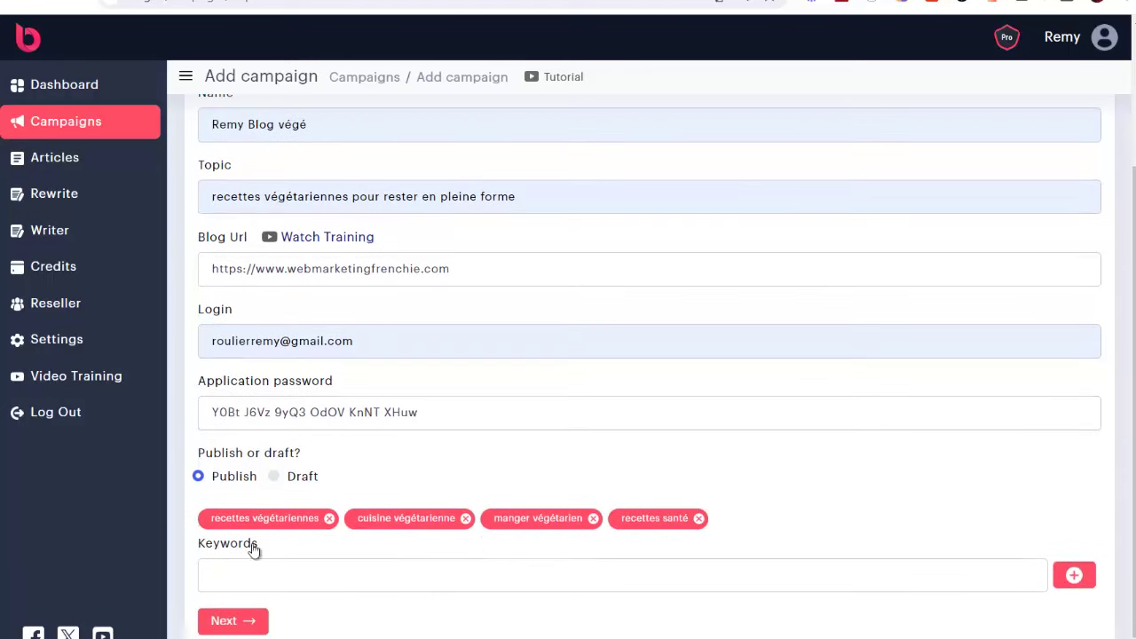
click(233, 622)
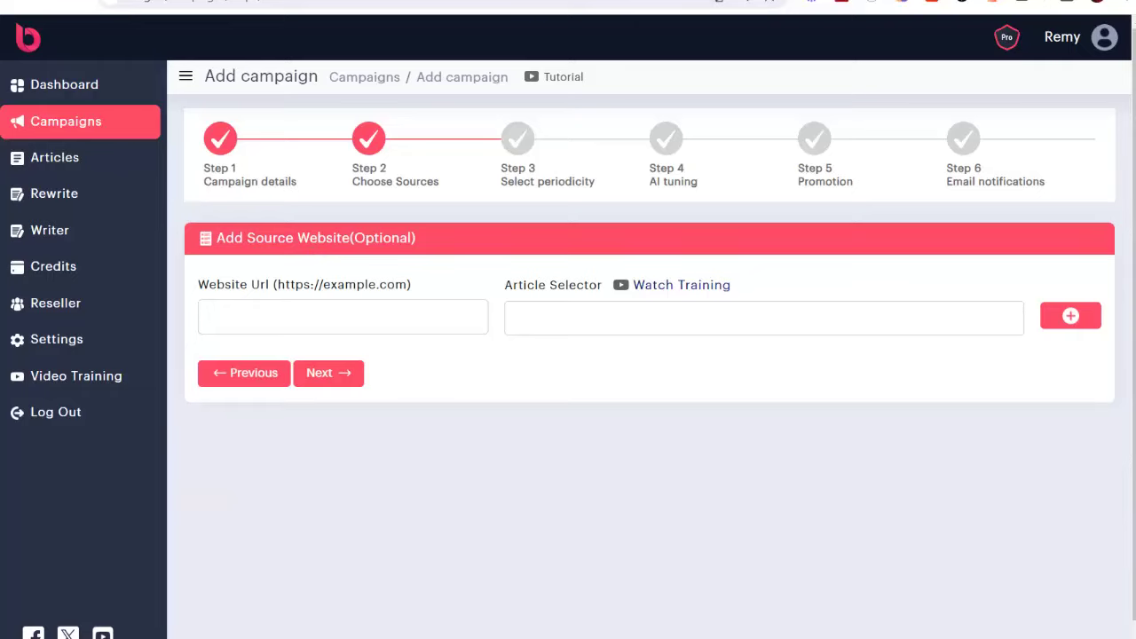
Step: Look over the Skinnytaste home page as a possible article source and return to the campaign form
click(724, 2)
scroll(475, 121, down, 8)
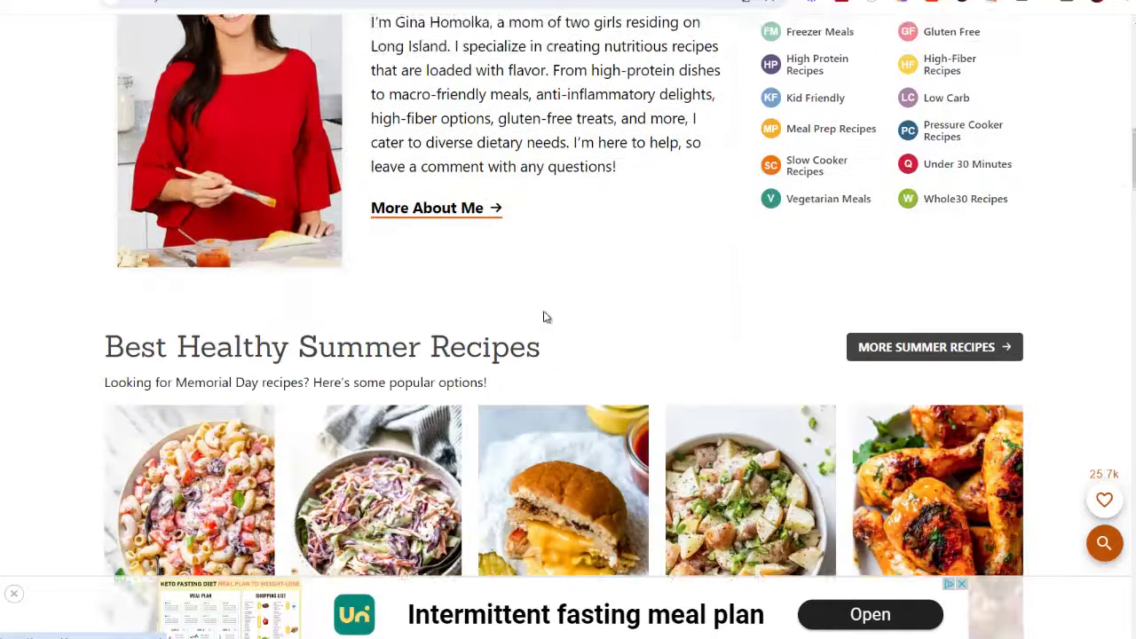
scroll(544, 307, up, 8)
scroll(292, 101, up, 2)
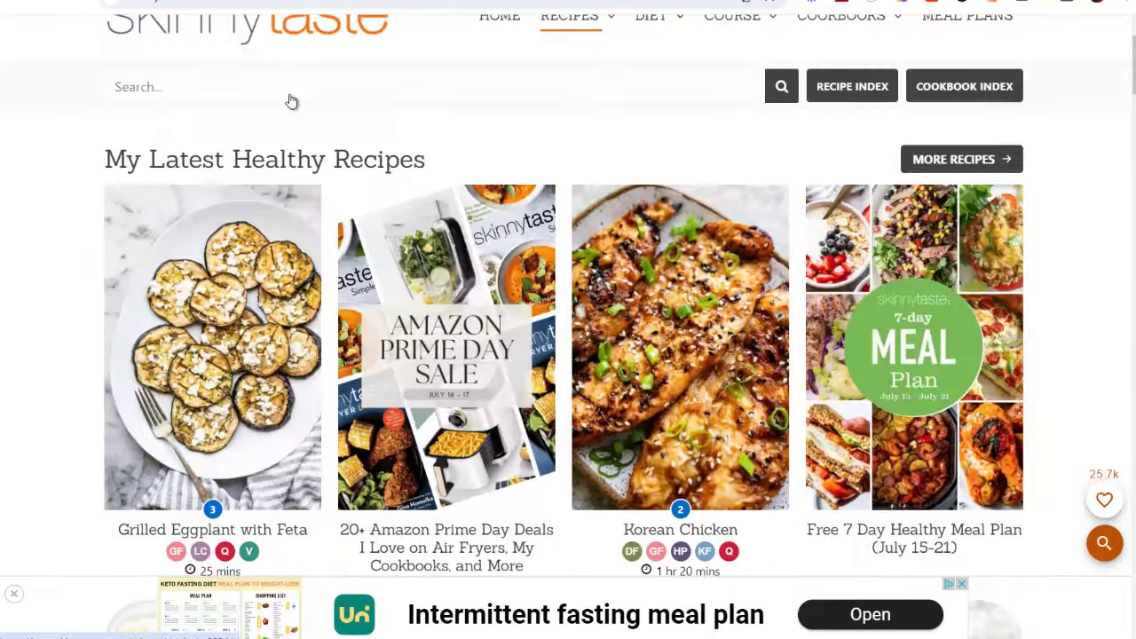
click(240, 1)
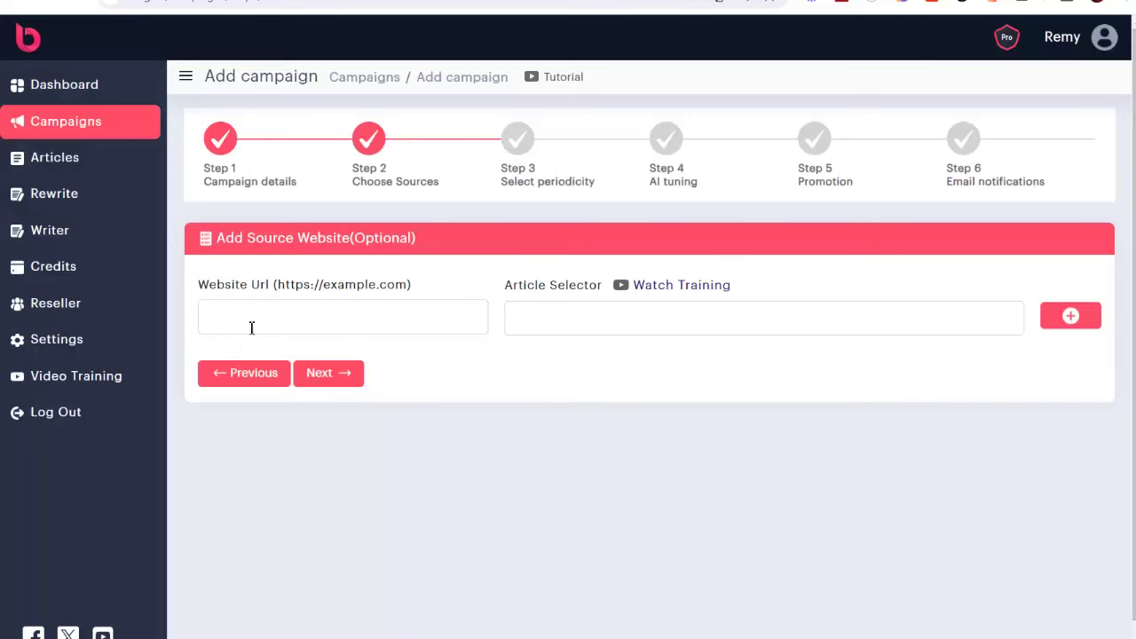
click(249, 325)
text(https://www.skinnytaste.com/)
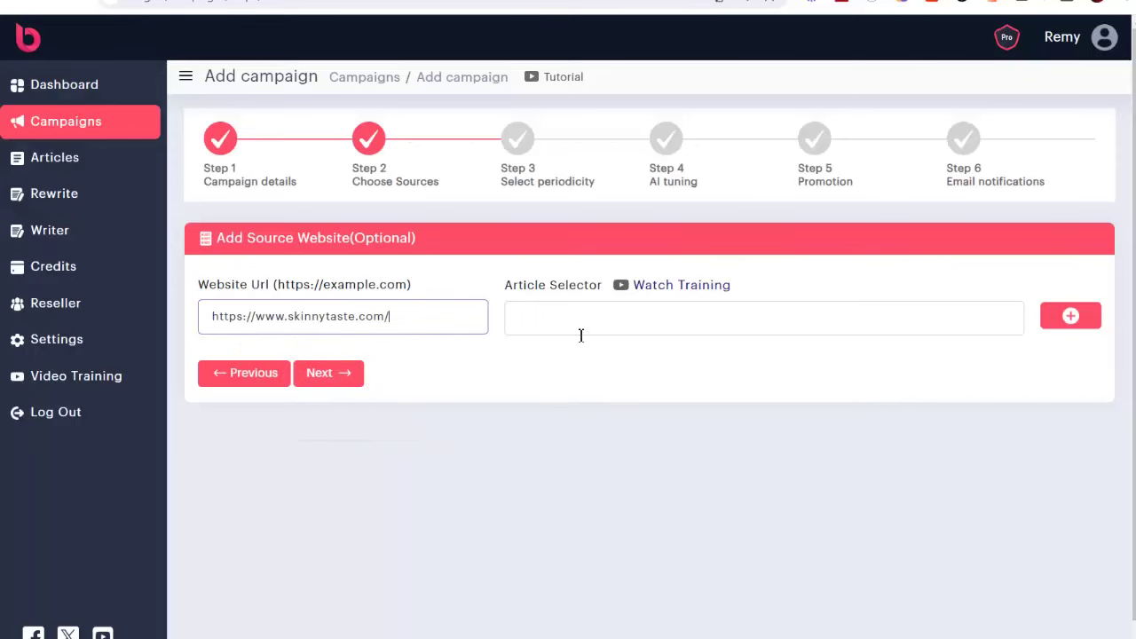
click(555, 324)
key(ctrl+v)
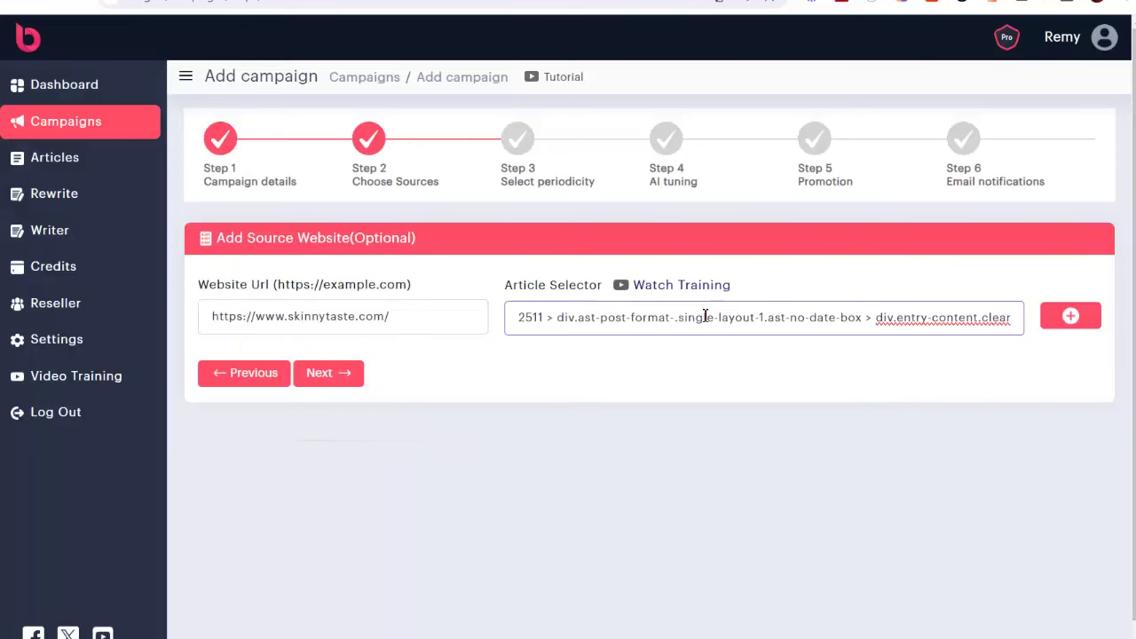
drag(644, 317, 534, 322)
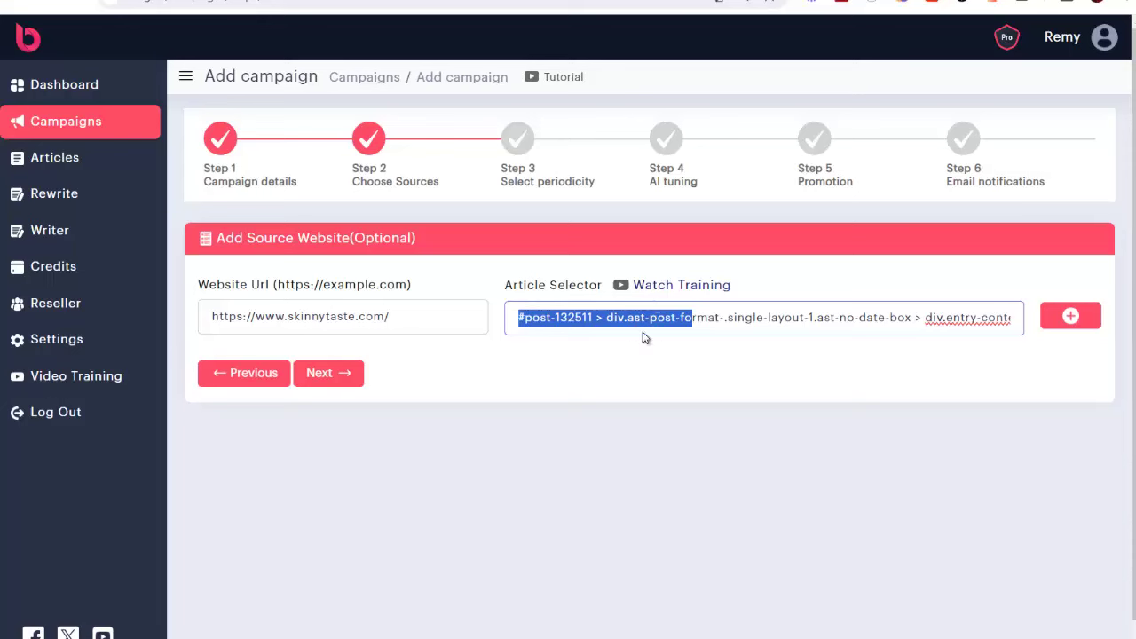
click(735, 326)
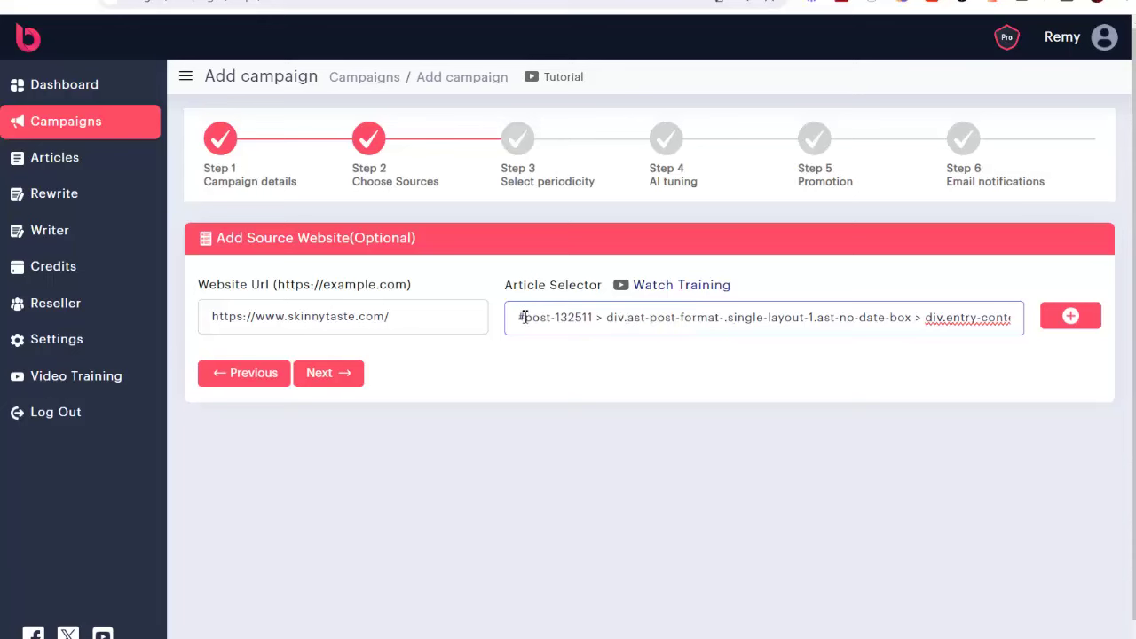
Step: Look through Skinnytaste's "Free 7 Day Healthy Meal Plan" article and return to the campaign form
key(ctrl+Tab)
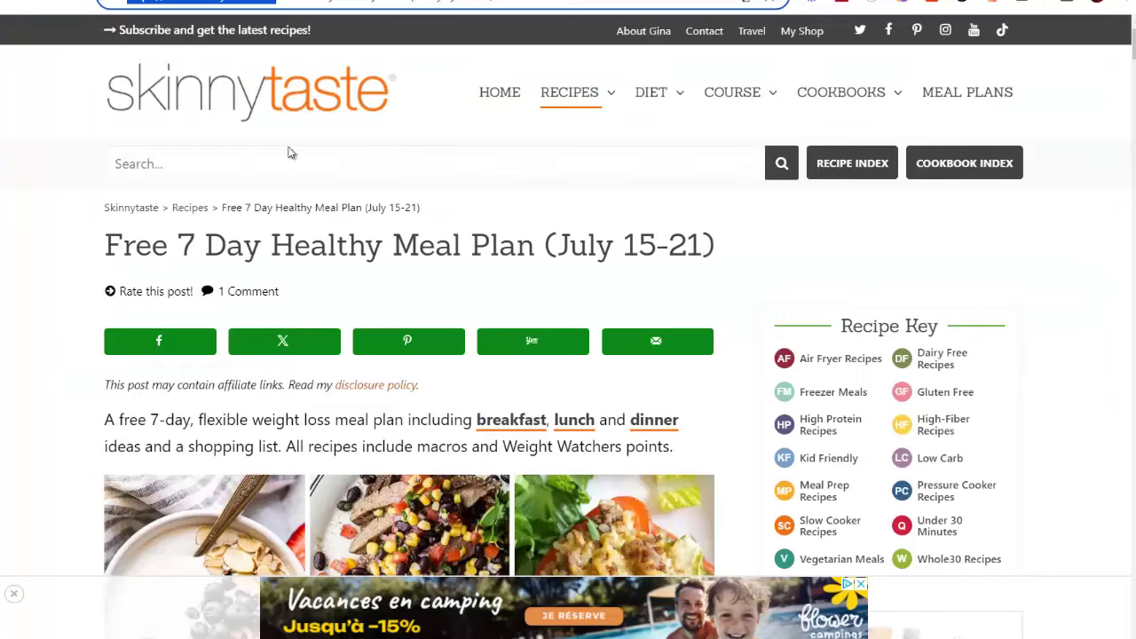
scroll(499, 306, down, 5)
scroll(238, 432, up, 5)
key(ctrl+shift+Tab)
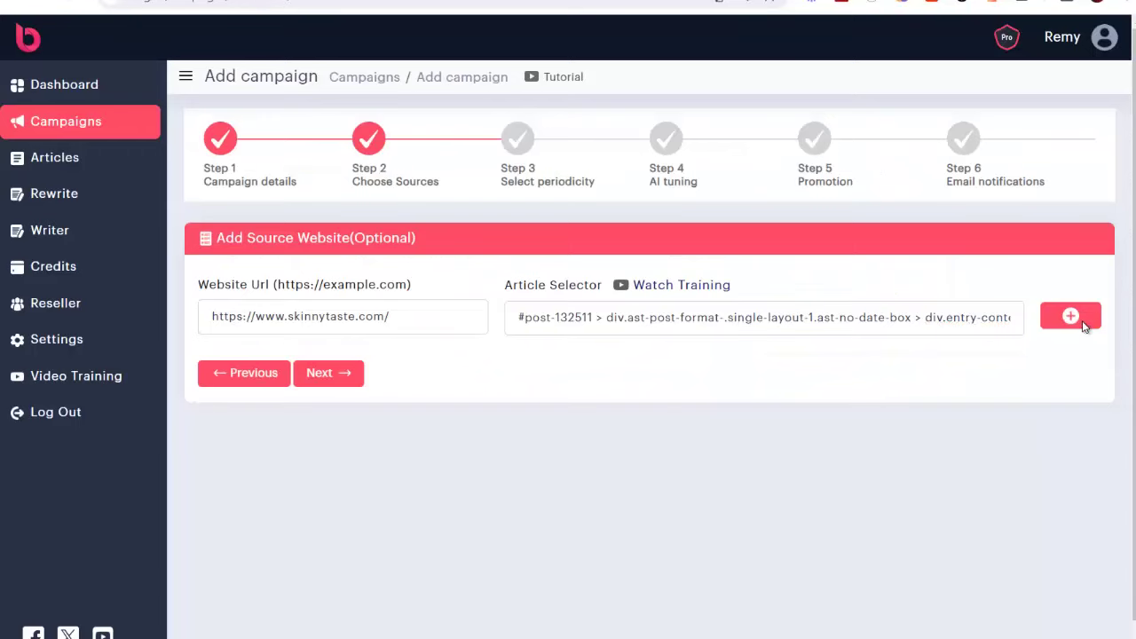
Step: Submit the source website and select Beef Recipes, Vegetarian and Vegan Recipes among the articles to rewrite
click(1077, 318)
scroll(647, 249, down, 15)
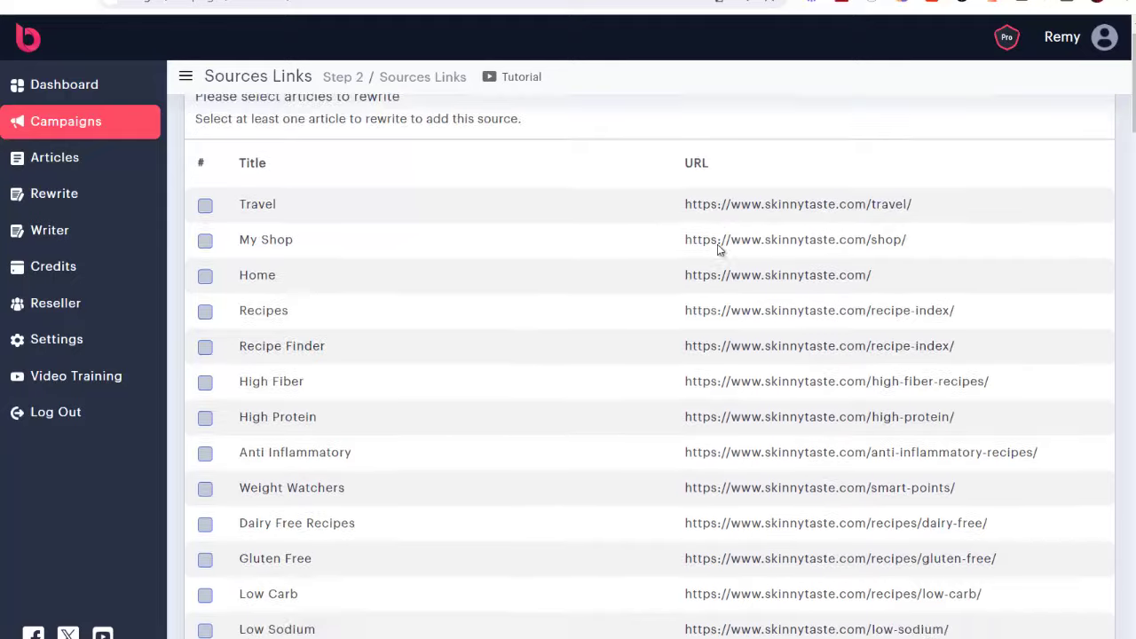
scroll(736, 289, down, 9)
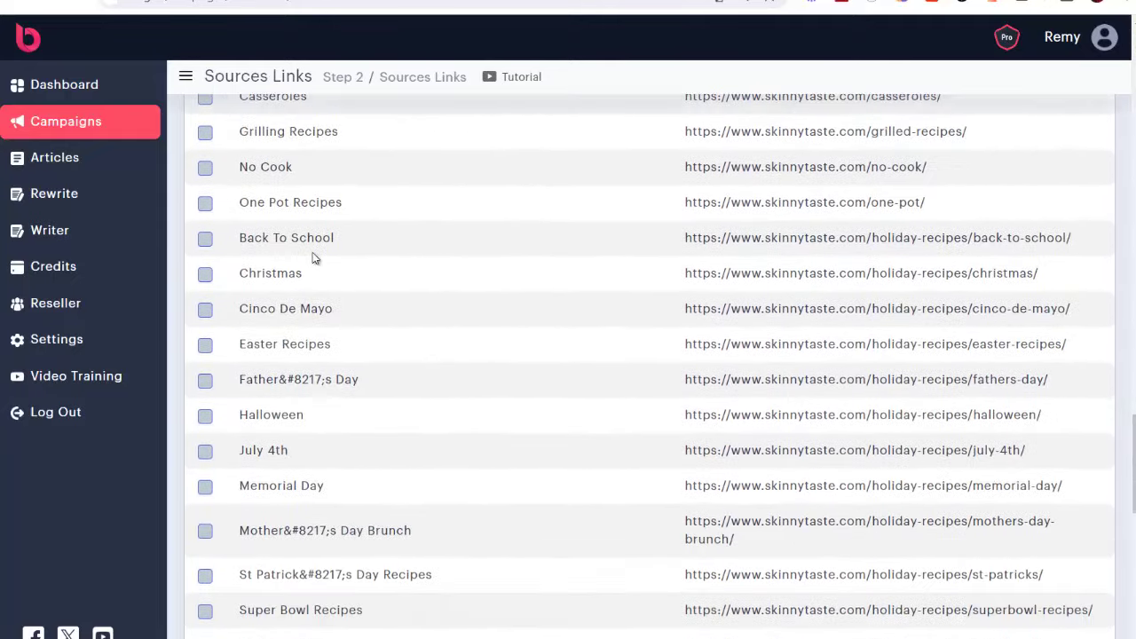
scroll(263, 227, up, 5)
click(205, 214)
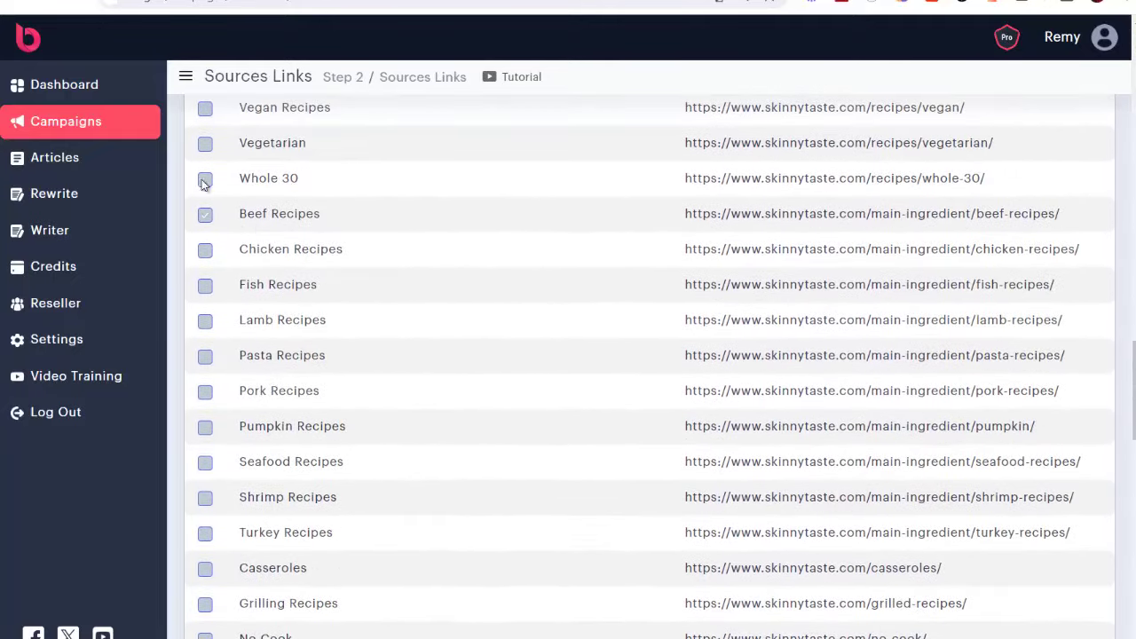
click(205, 144)
click(205, 109)
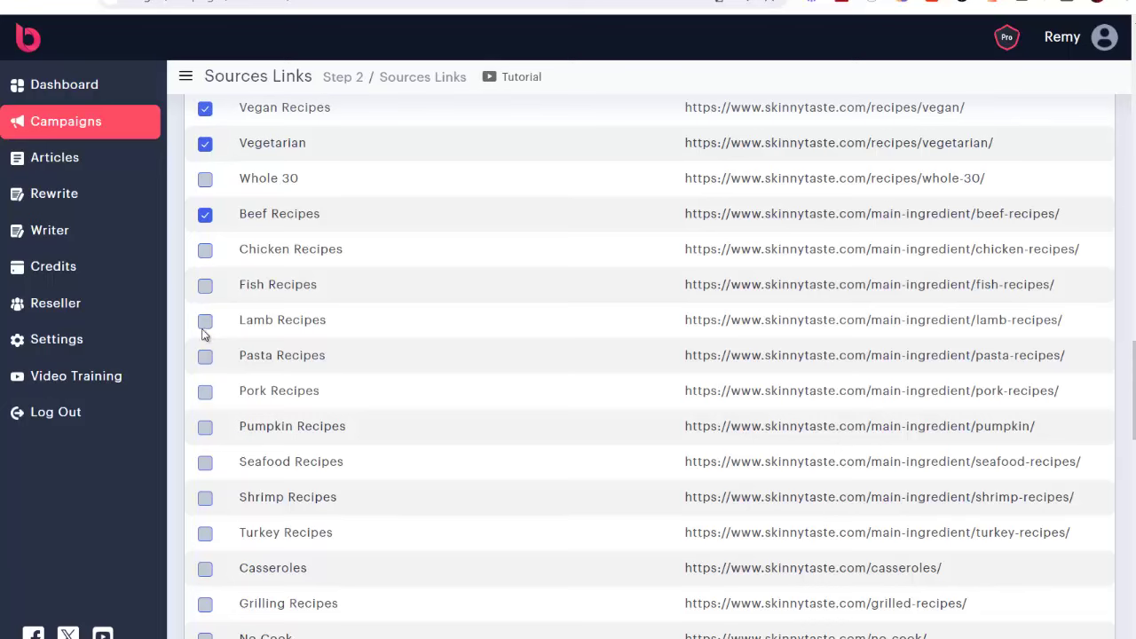
Step: Also select Pasta Recipes, Shrimp Recipes, Casseroles and One Pot Recipes for rewriting
scroll(204, 302, down, 2)
click(205, 188)
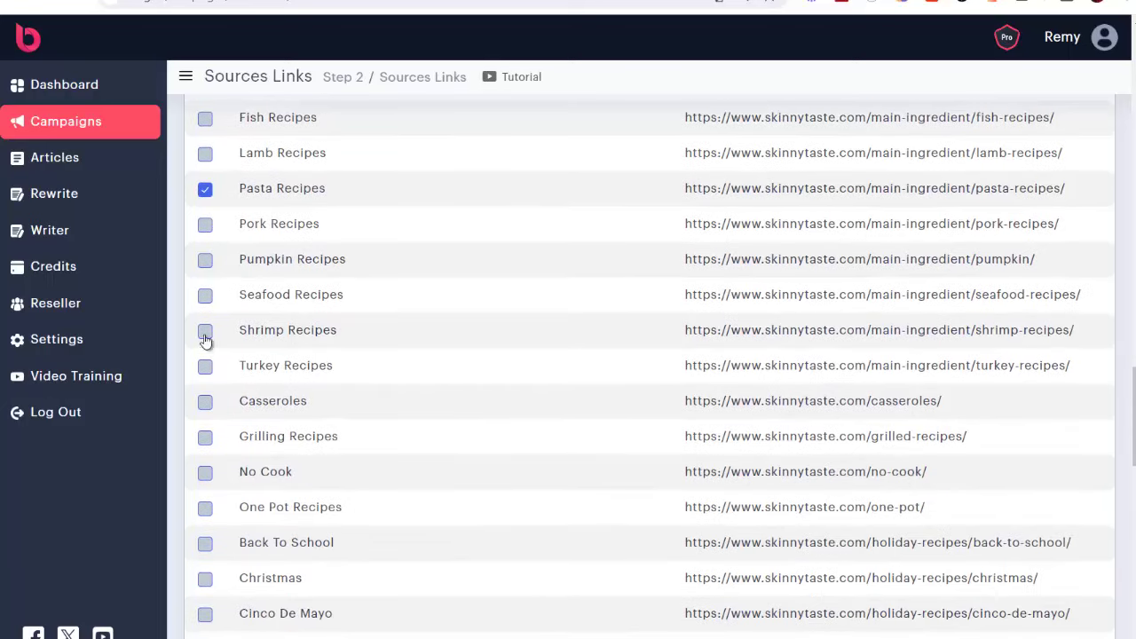
click(205, 330)
click(205, 402)
click(205, 508)
Step: Select July 4th and Super Bowl Recipes as well, and add the chosen articles to the campaign
scroll(205, 497, down, 4)
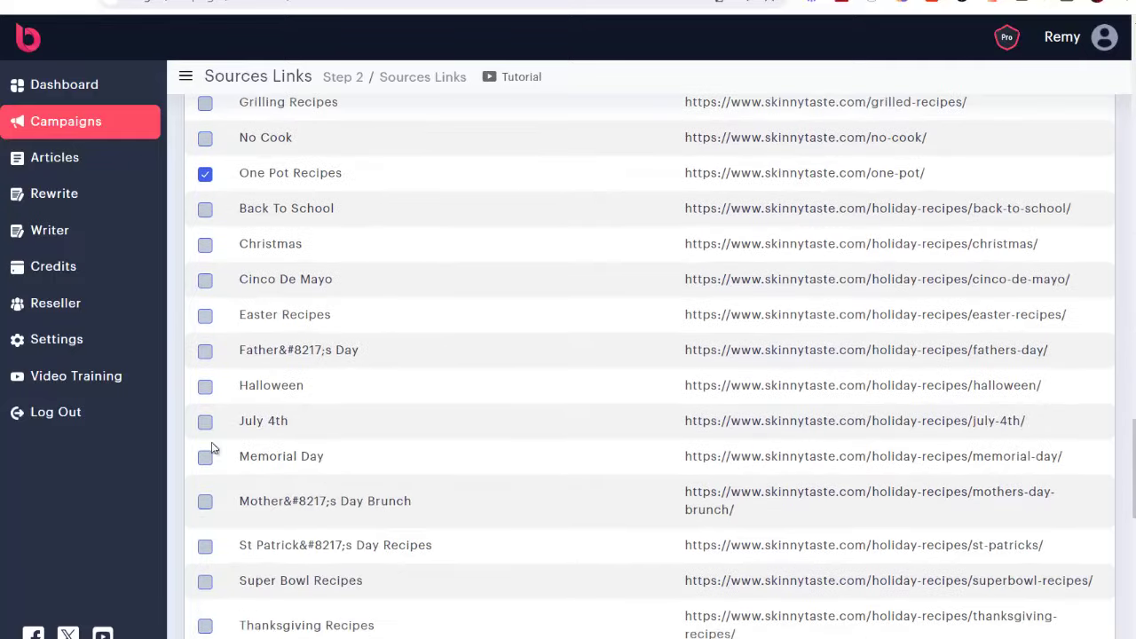
click(205, 423)
scroll(204, 382, down, 3)
click(205, 331)
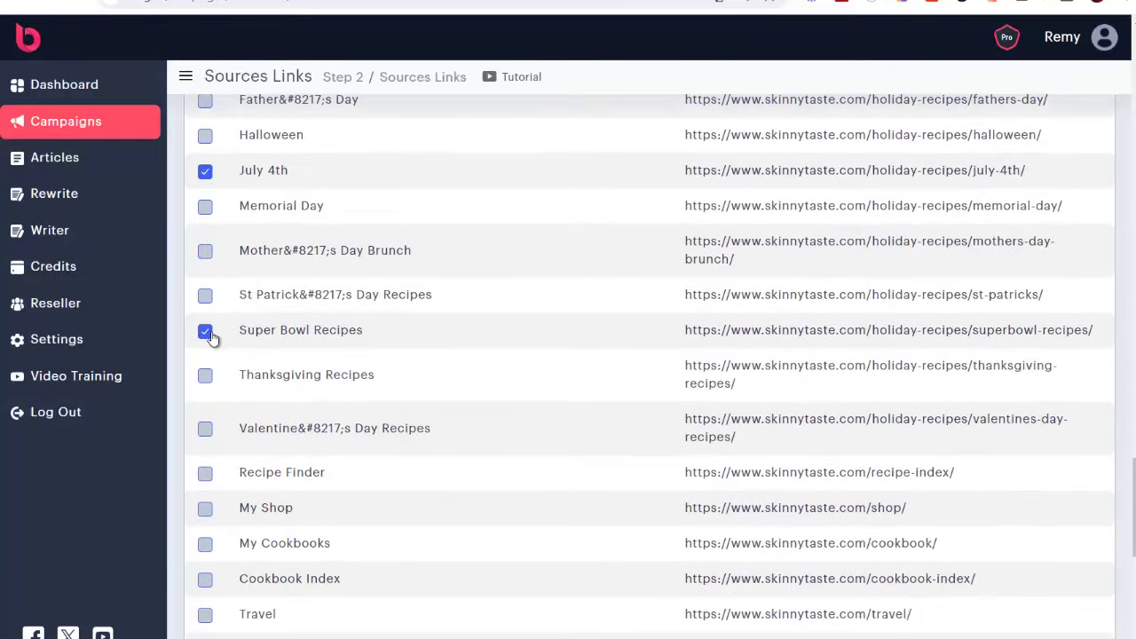
scroll(356, 386, down, 6)
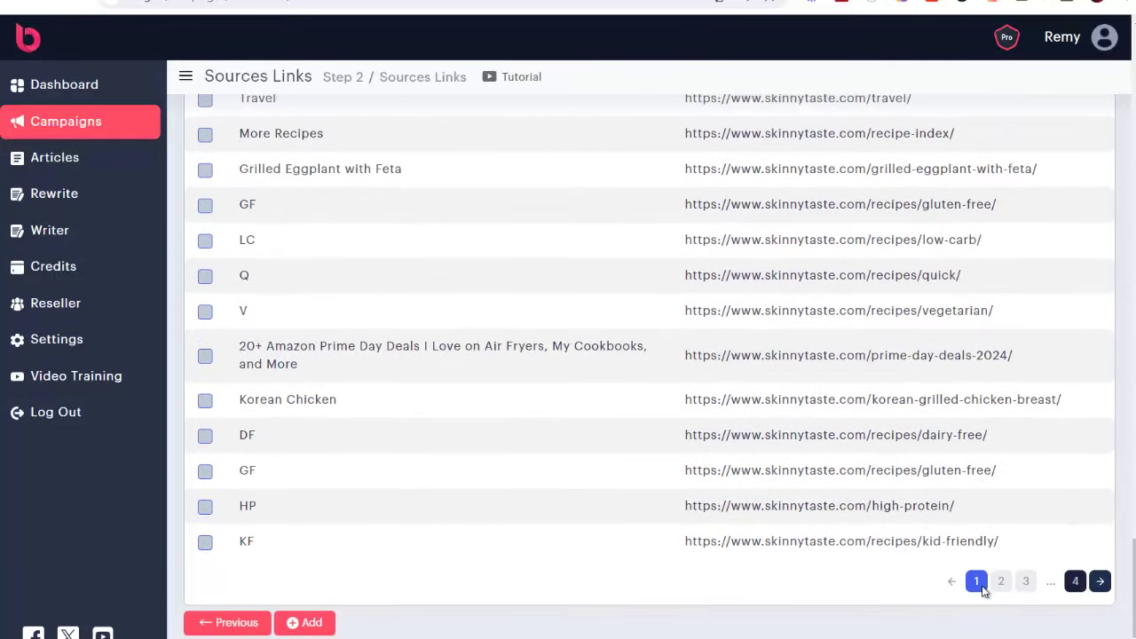
click(302, 624)
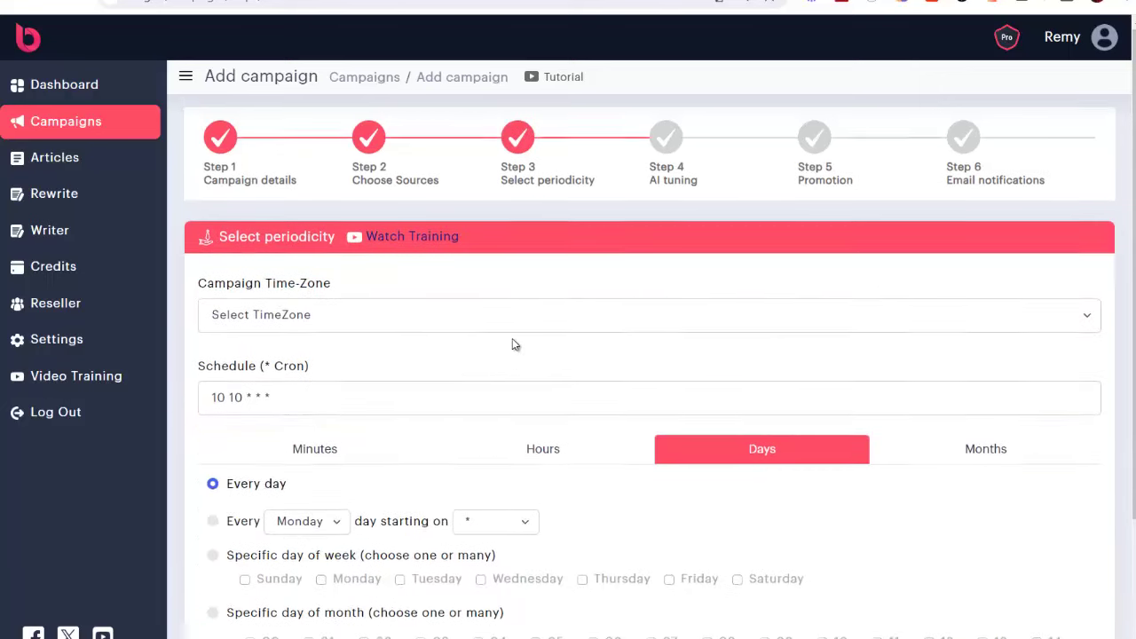
Step: Set the campaign time zone to (UTC+01:00) Brussels, Copenhagen, Madrid, Paris
scroll(515, 343, down, 1)
click(395, 238)
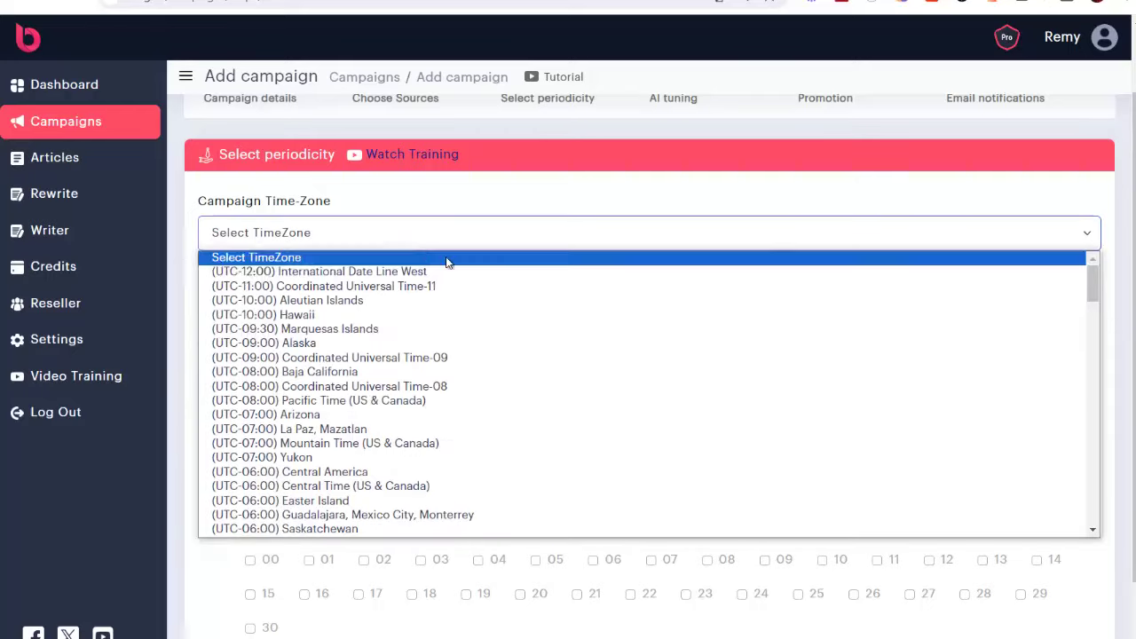
scroll(471, 348, down, 18)
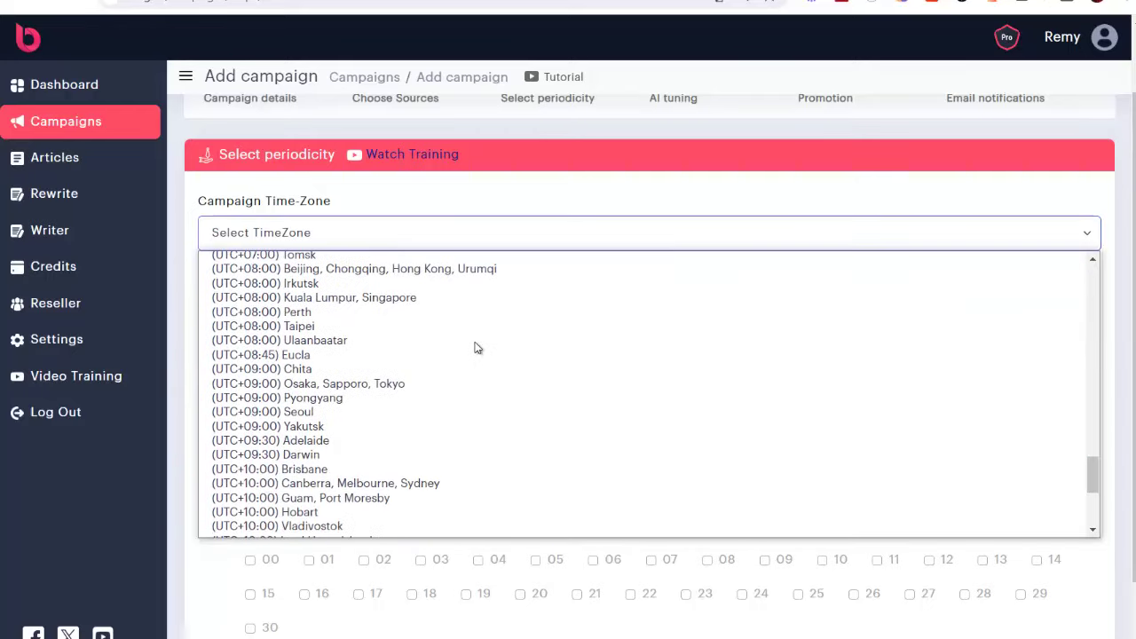
scroll(474, 351, down, 4)
scroll(471, 382, up, 10)
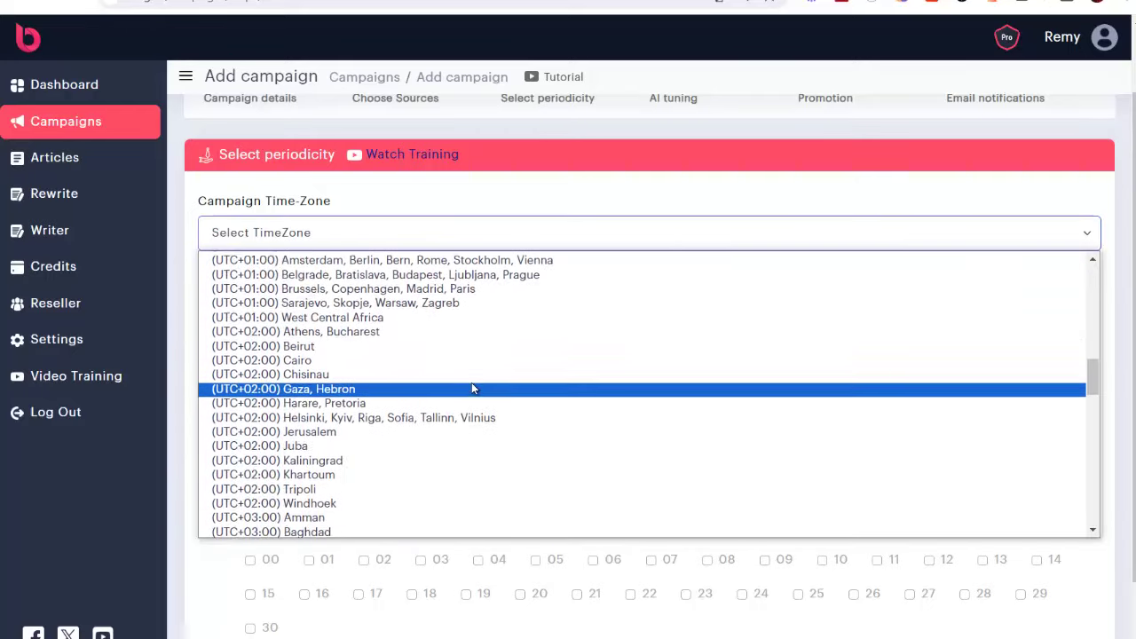
scroll(472, 388, up, 4)
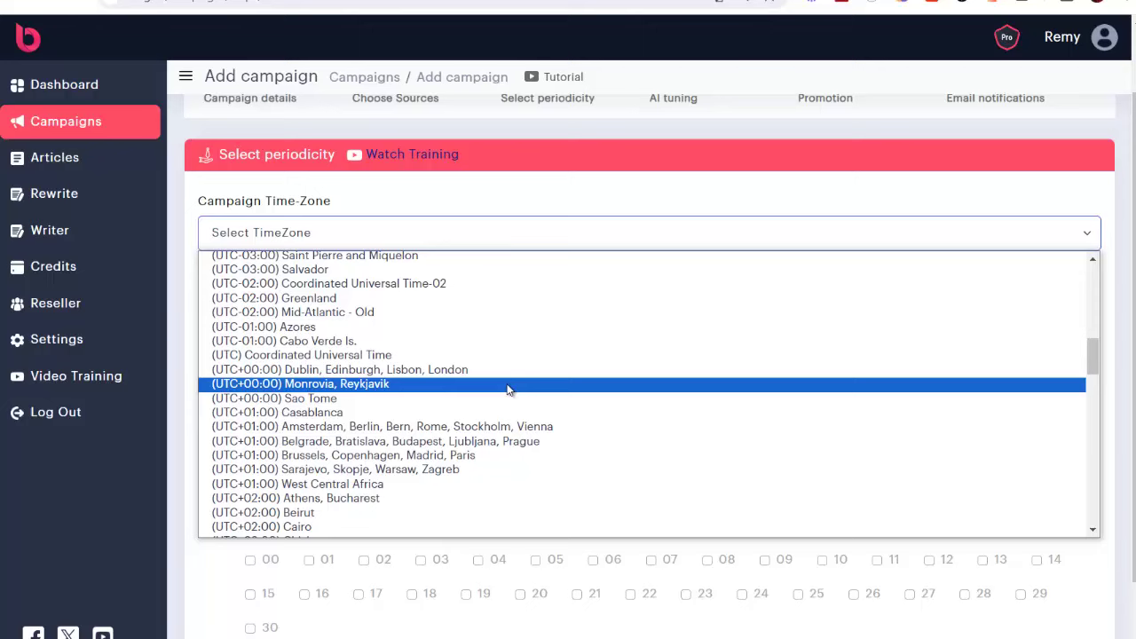
click(433, 456)
scroll(398, 295, down, 1)
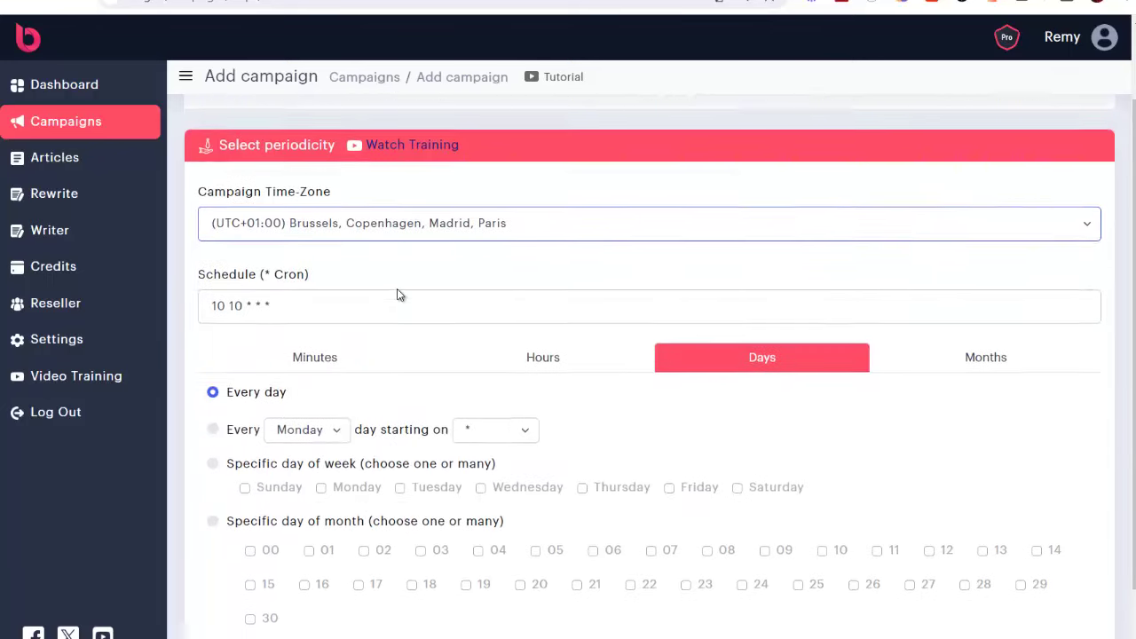
Step: Schedule the campaign to run every 1 months, with * as the starting month
click(1002, 292)
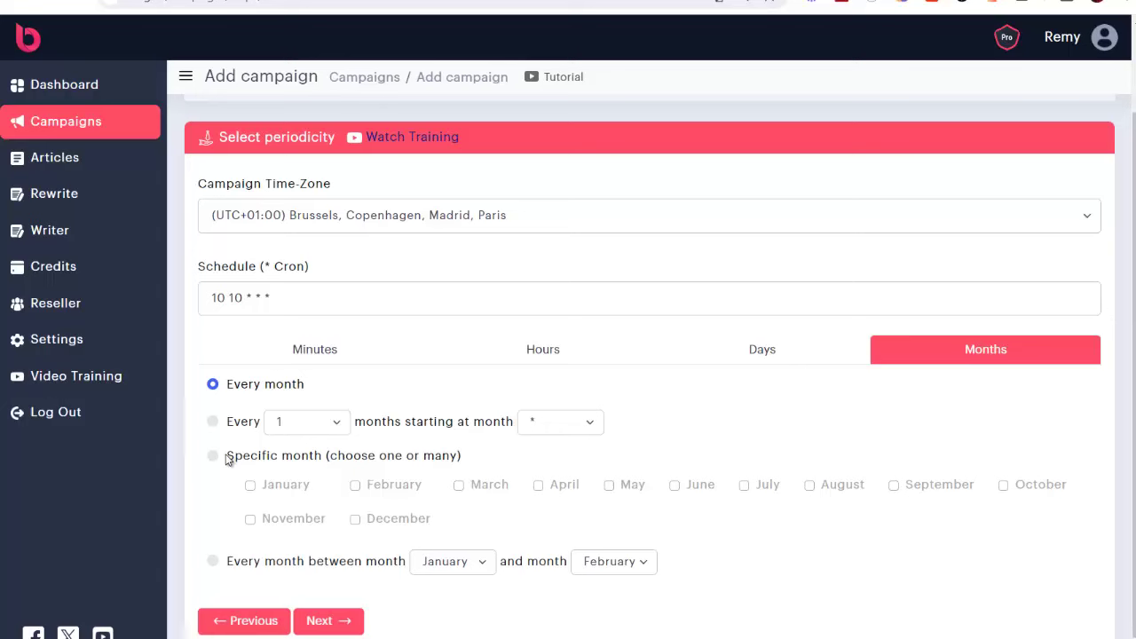
click(212, 422)
click(577, 424)
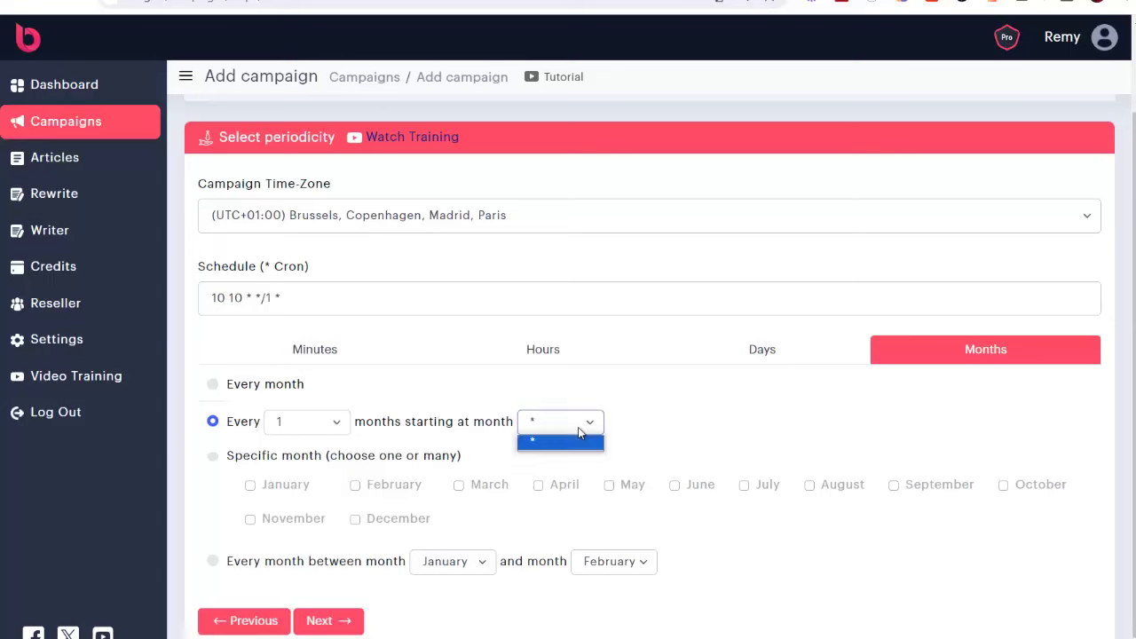
click(578, 427)
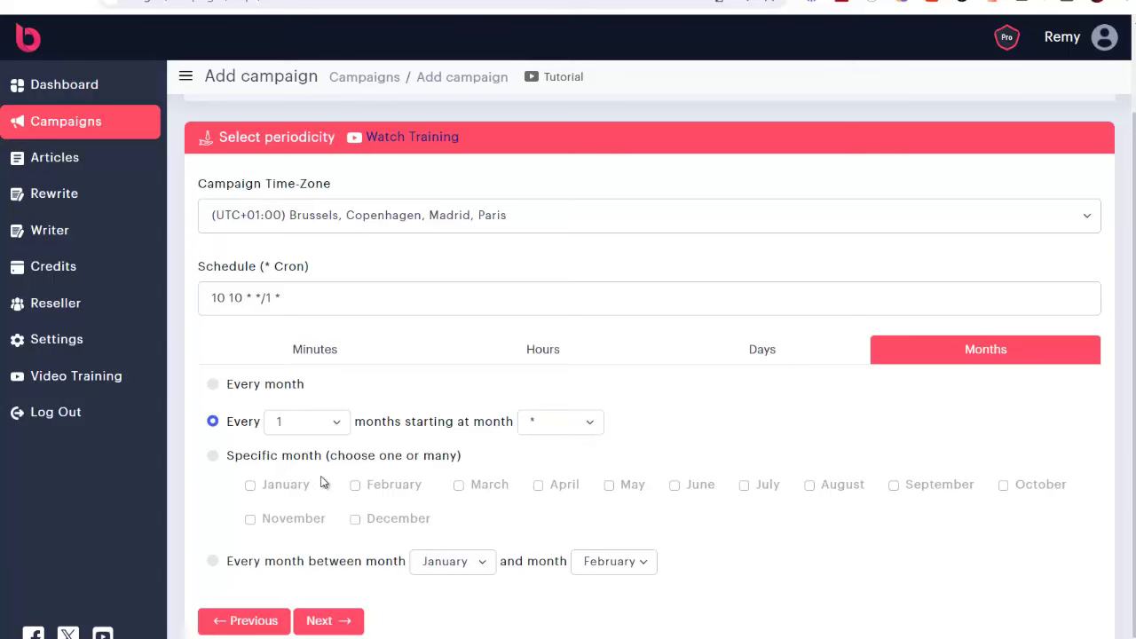
Step: Review the day and hour schedules, add minute 30 to the specific minutes, and continue to the AI tuning stage
click(819, 357)
scroll(269, 332, down, 1)
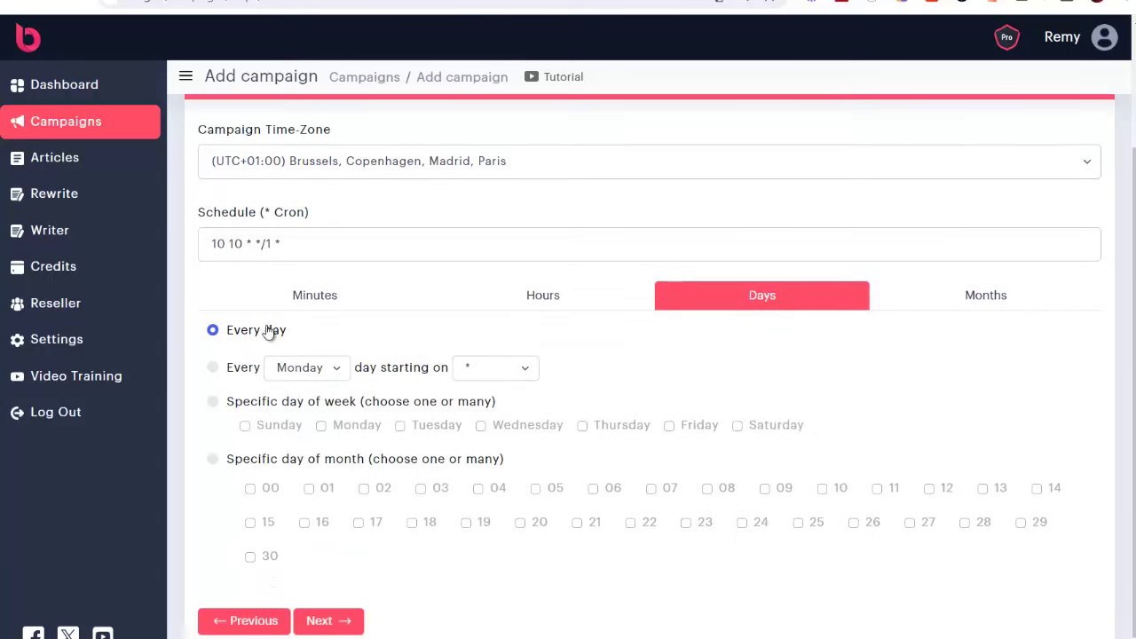
click(536, 300)
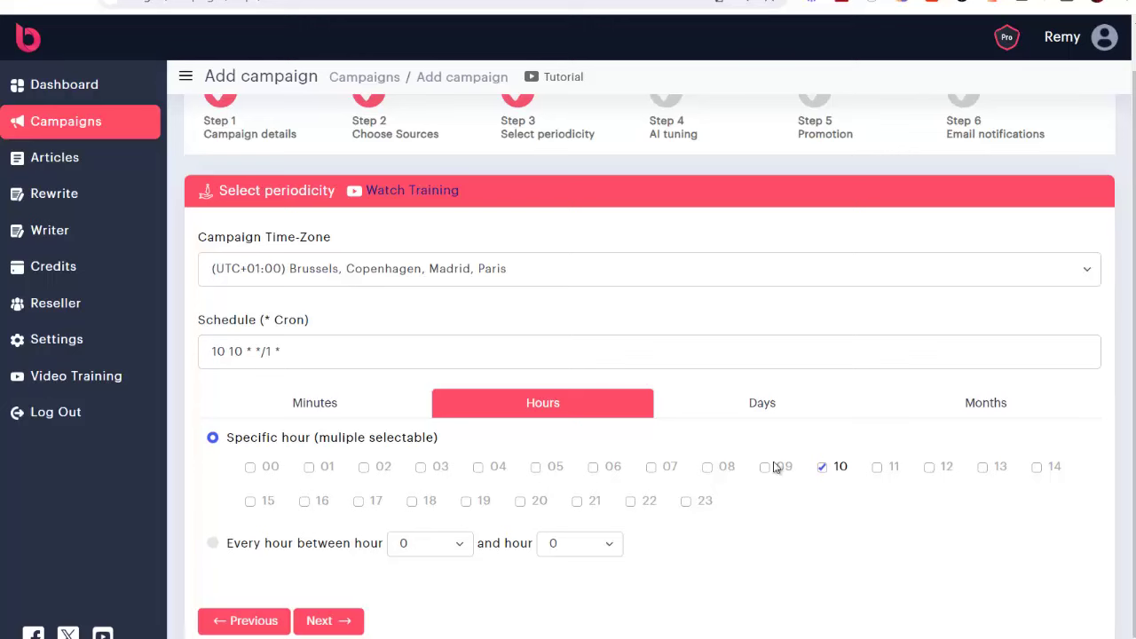
click(317, 406)
click(250, 536)
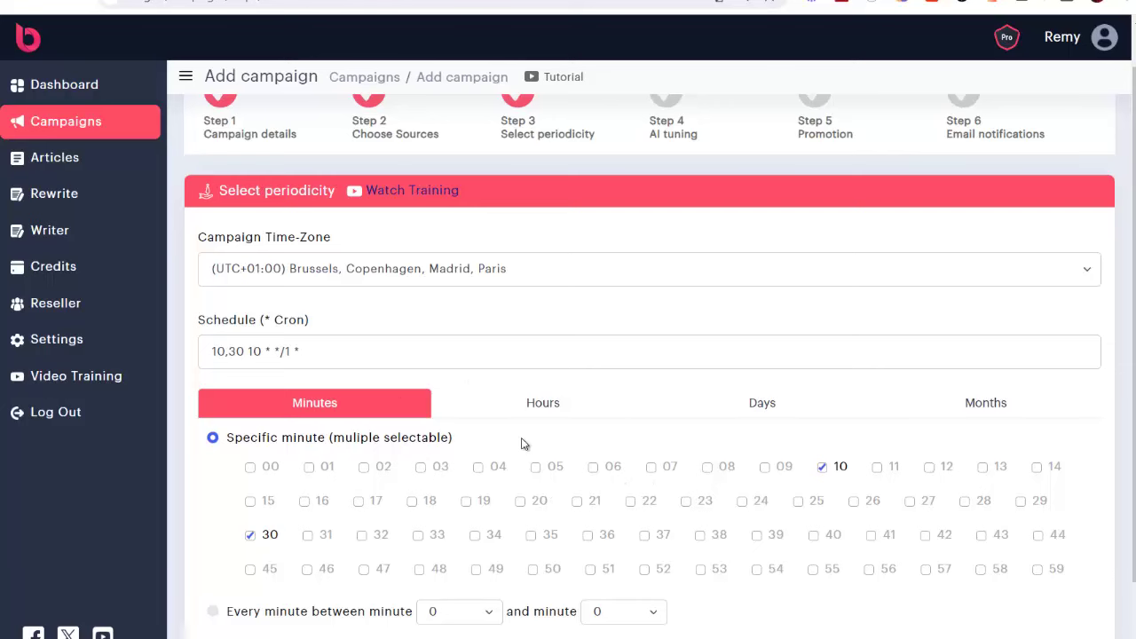
scroll(523, 444, up, 1)
scroll(541, 422, down, 2)
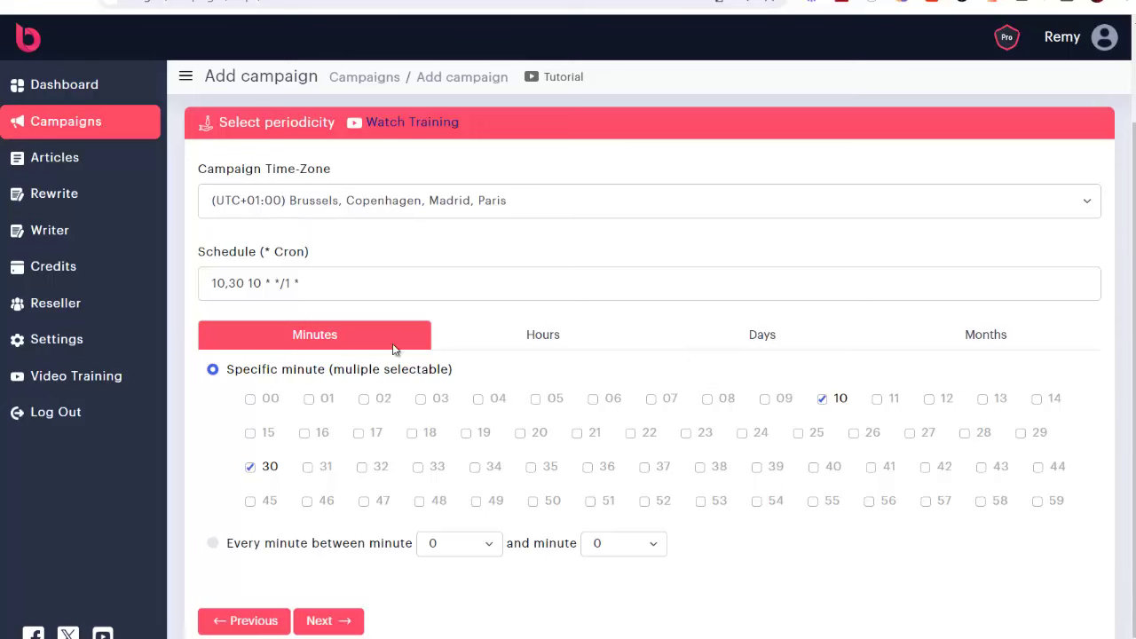
scroll(365, 609, up, 1)
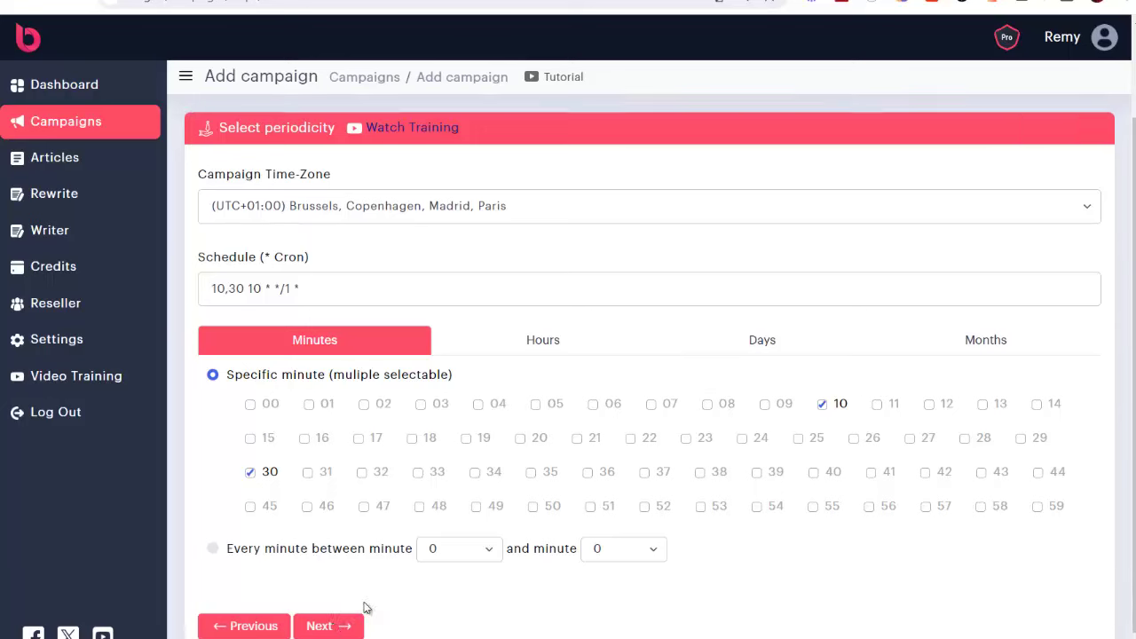
click(358, 622)
Step: Choose Gemini 1 Pro as the AI model and French as the article language
click(344, 321)
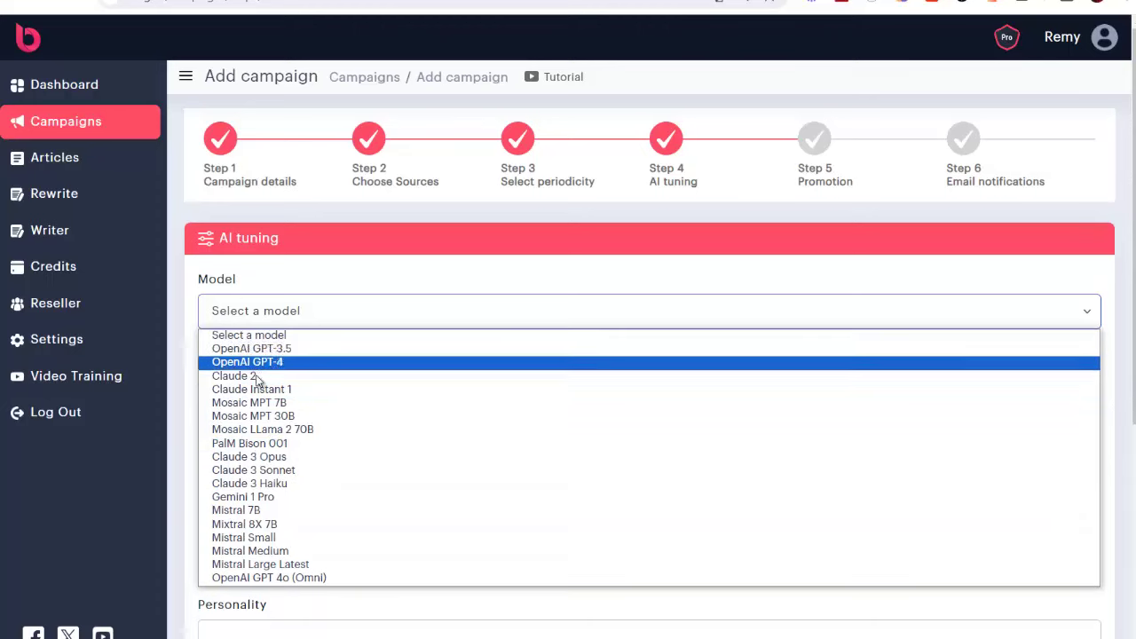
click(267, 496)
click(274, 388)
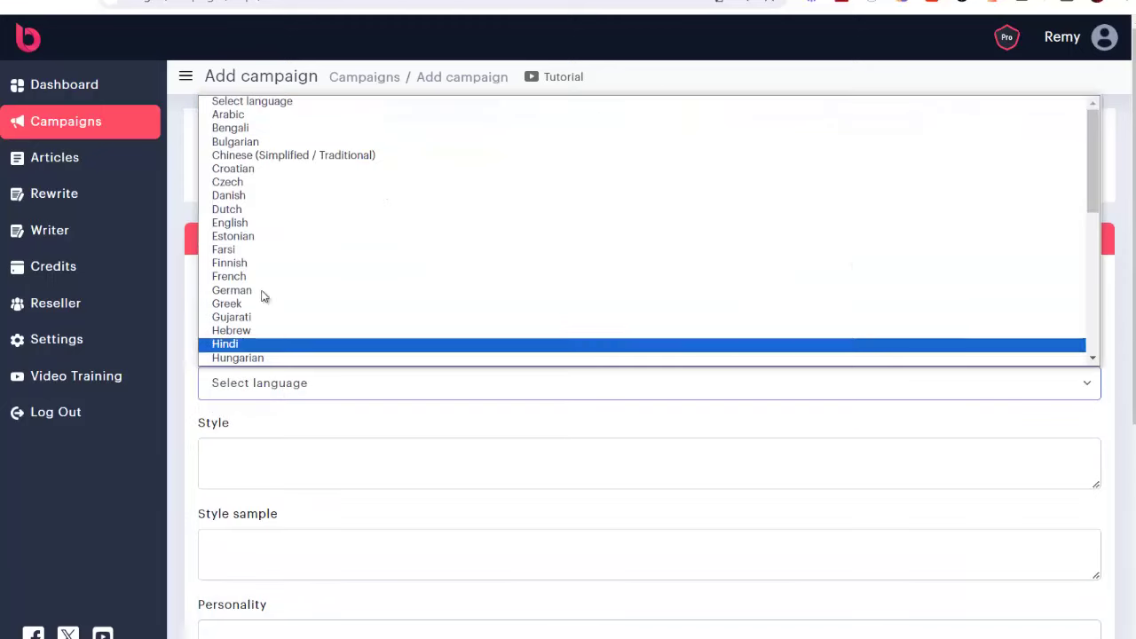
scroll(284, 195, down, 5)
scroll(283, 266, up, 5)
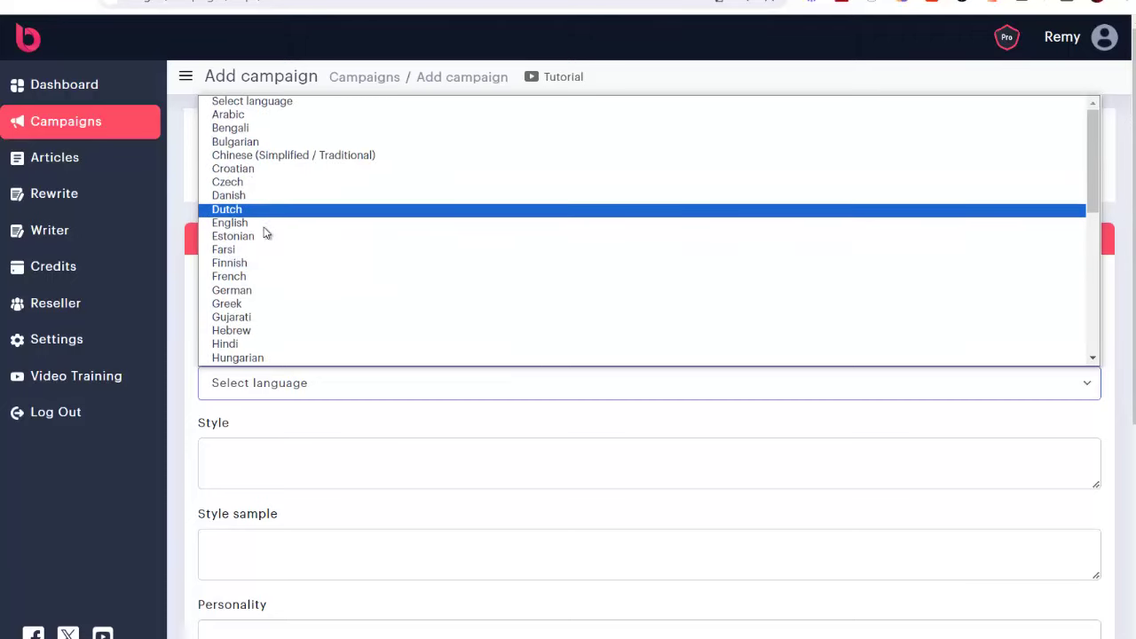
click(268, 276)
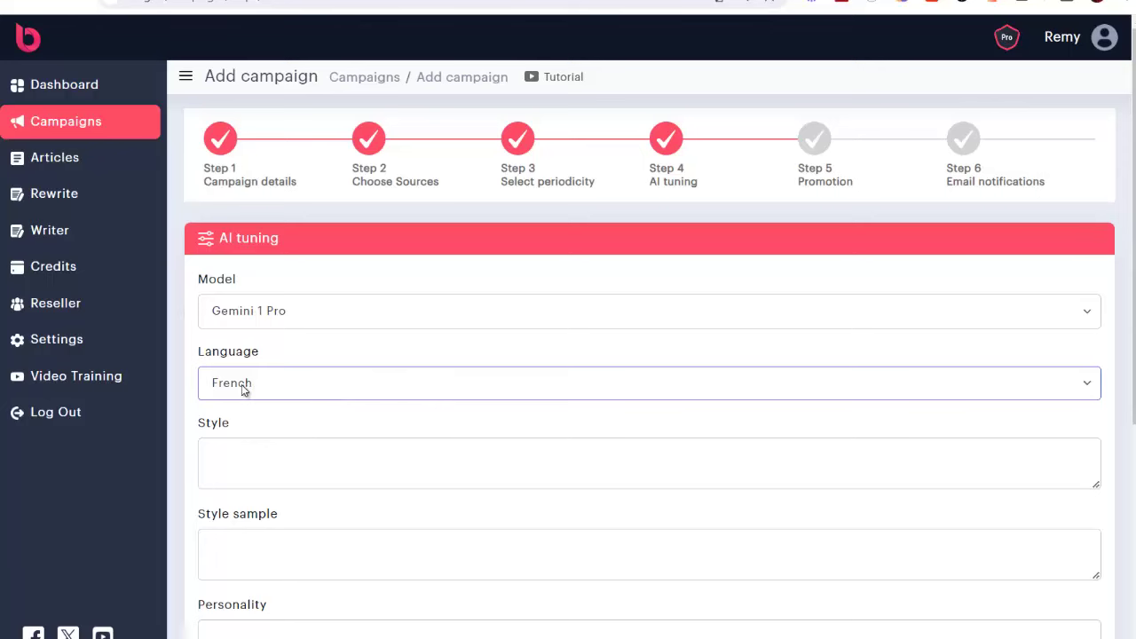
Step: Enter "convivial et amical." as the writing style
scroll(266, 387, down, 2)
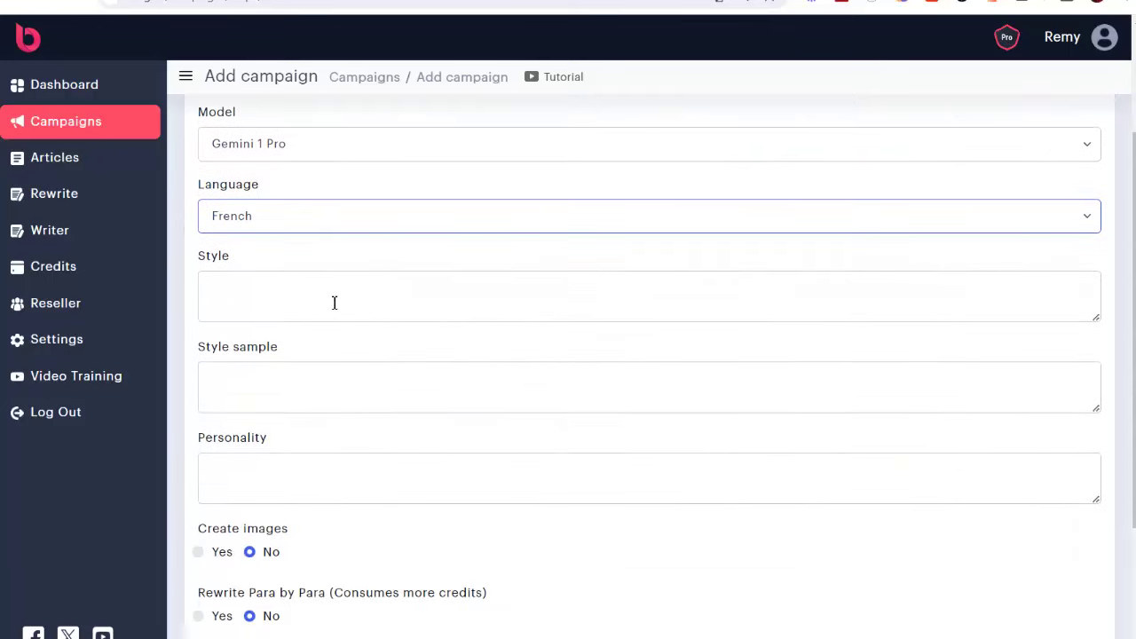
scroll(320, 320, up, 1)
scroll(266, 408, up, 1)
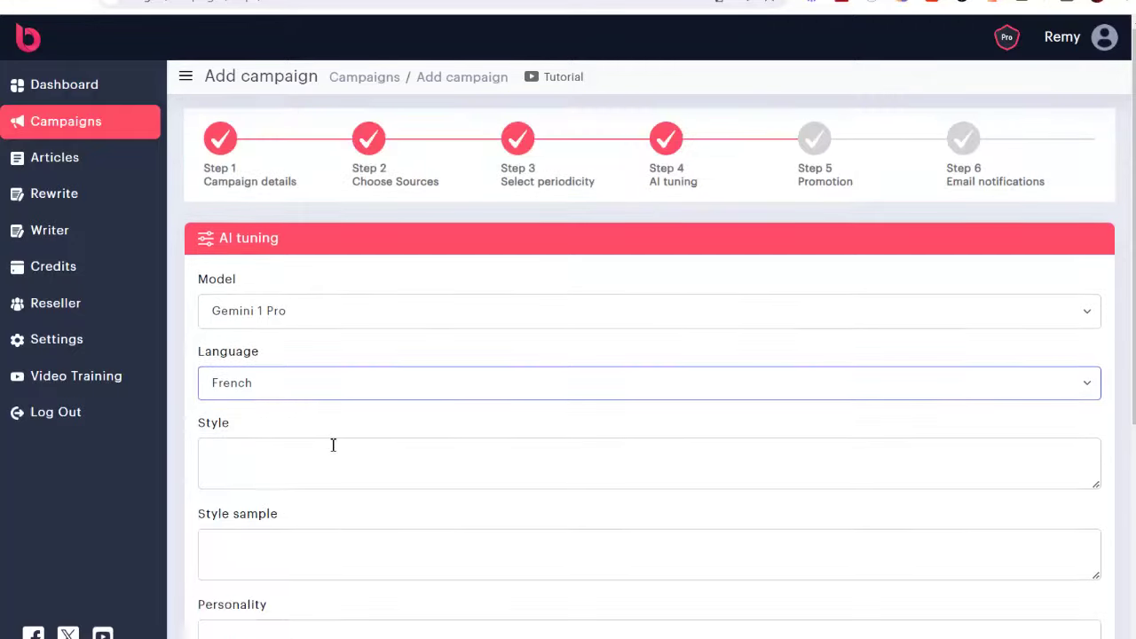
scroll(337, 399, down, 2)
click(237, 297)
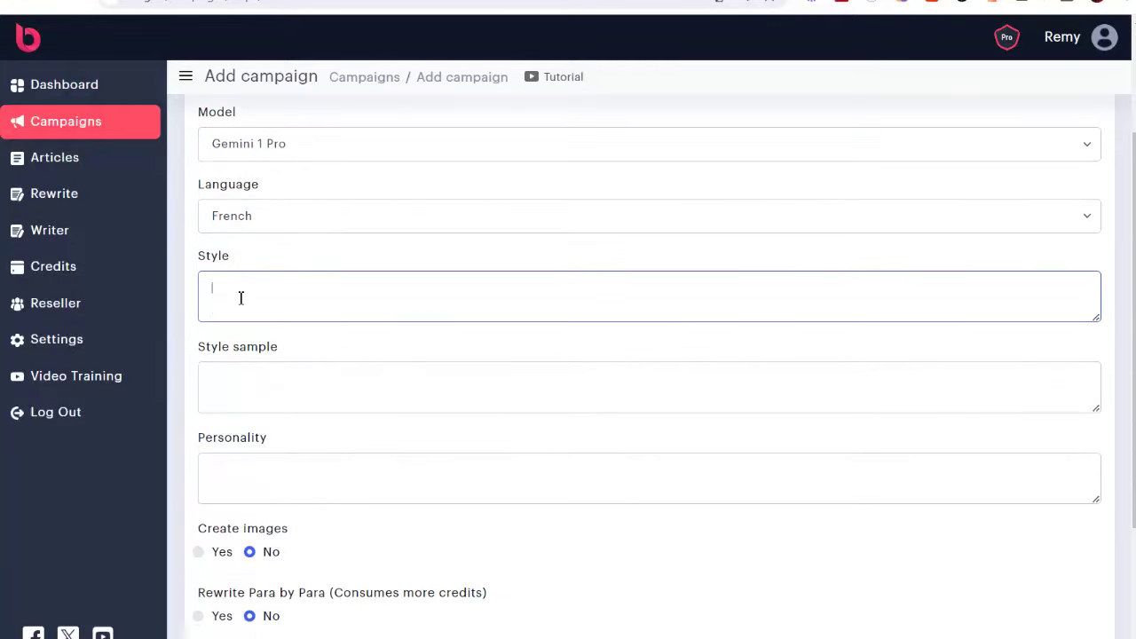
text(convivial et amical.)
Step: Leave the style sample empty and enter "chef étoilé âgé de 35 ans." as the personality
click(279, 376)
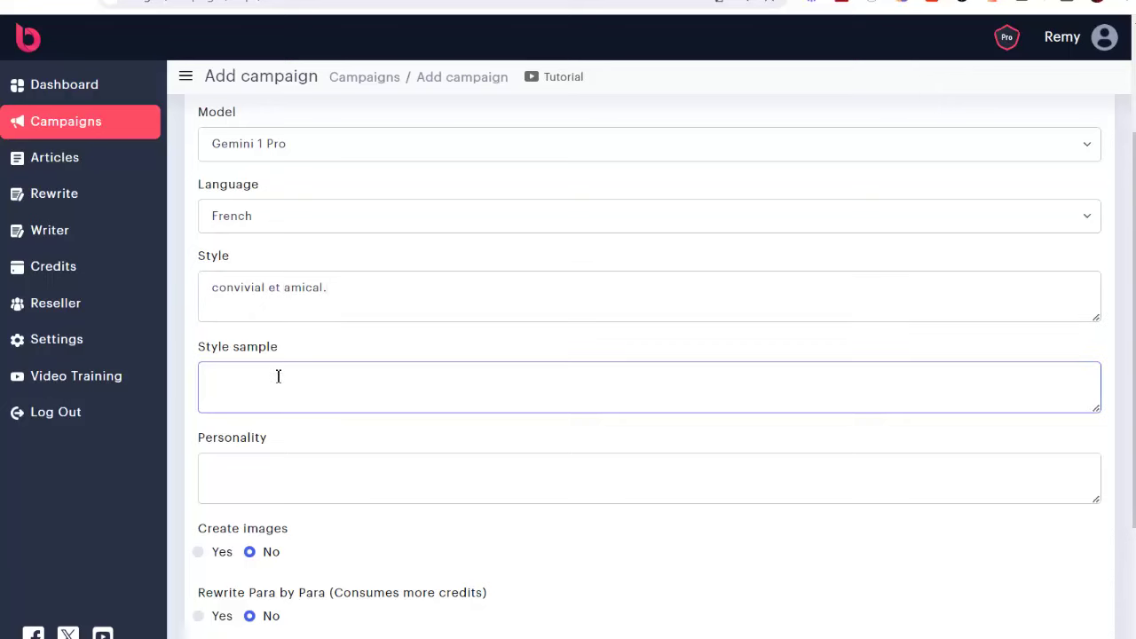
scroll(271, 346, down, 1)
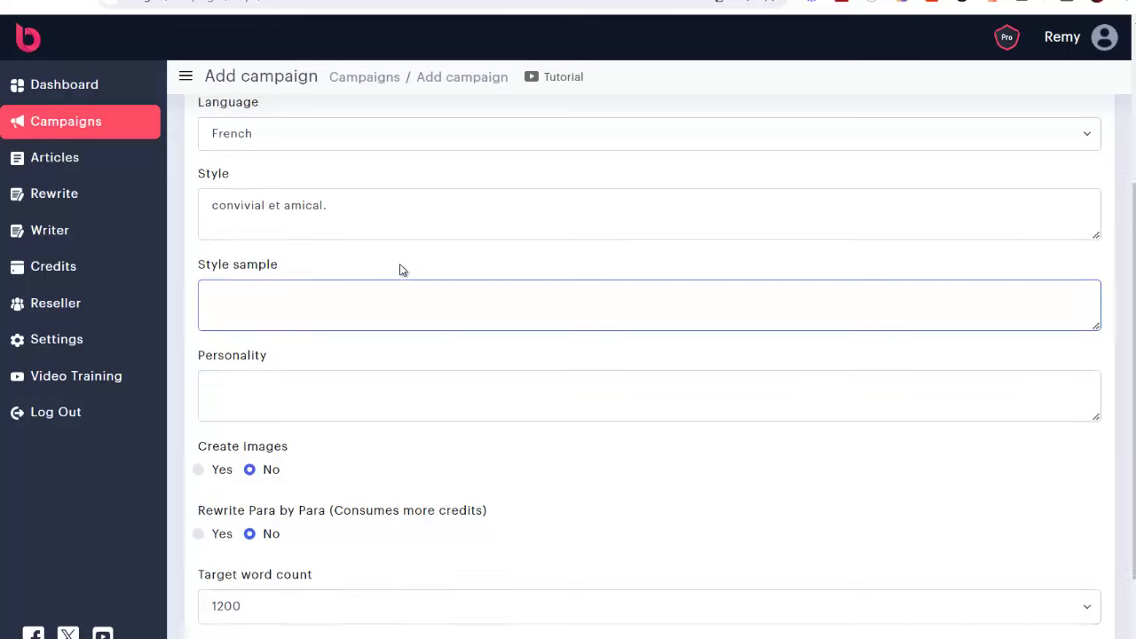
scroll(274, 152, up, 1)
scroll(226, 335, down, 1)
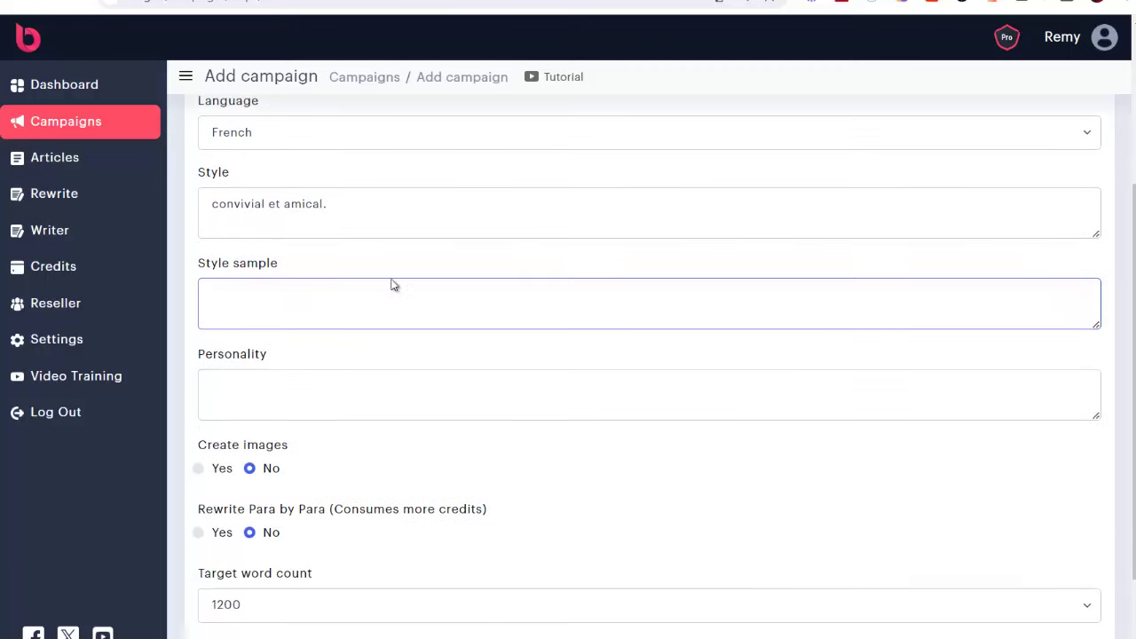
scroll(320, 289, down, 1)
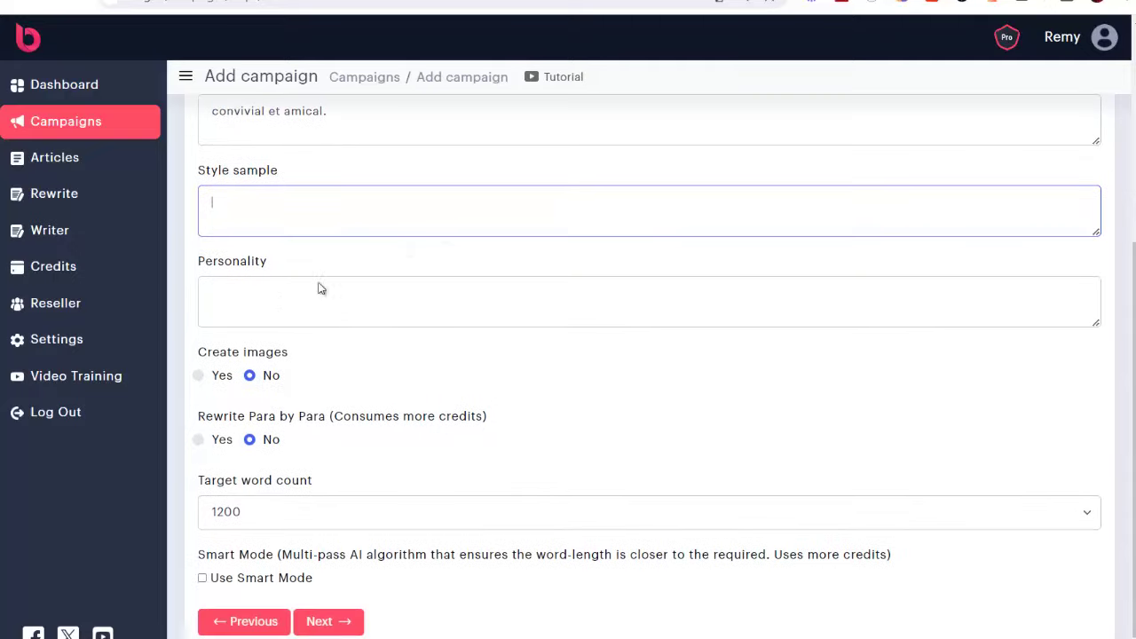
click(246, 293)
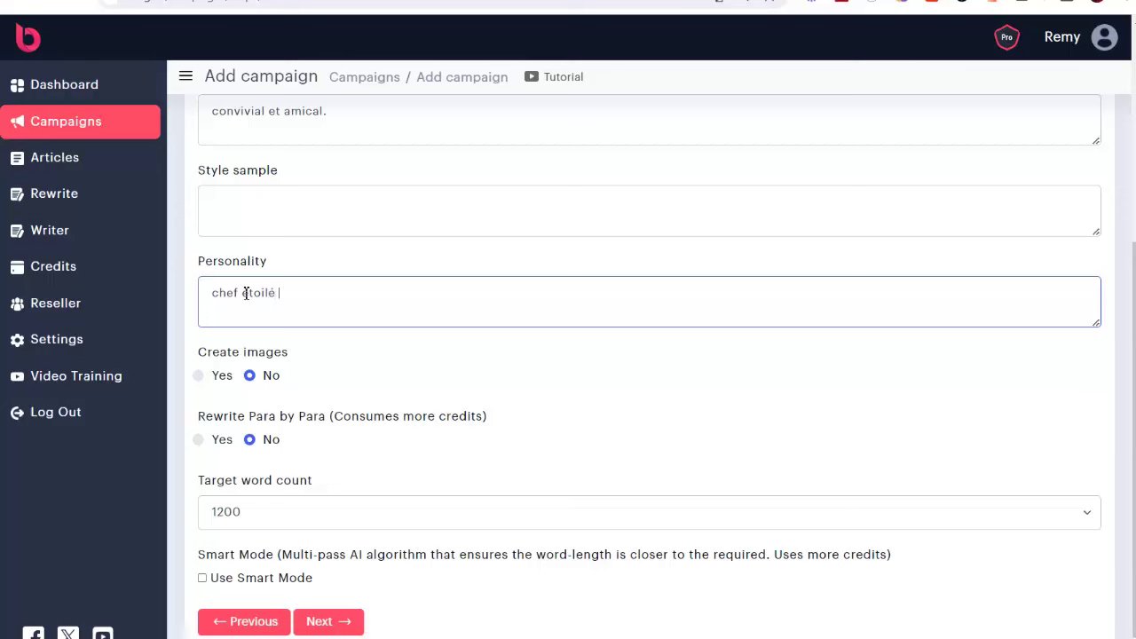
text(chef étoilé âgé de 35 ans.)
Step: Enable image creation for the articles and review the AI tuning settings
click(200, 377)
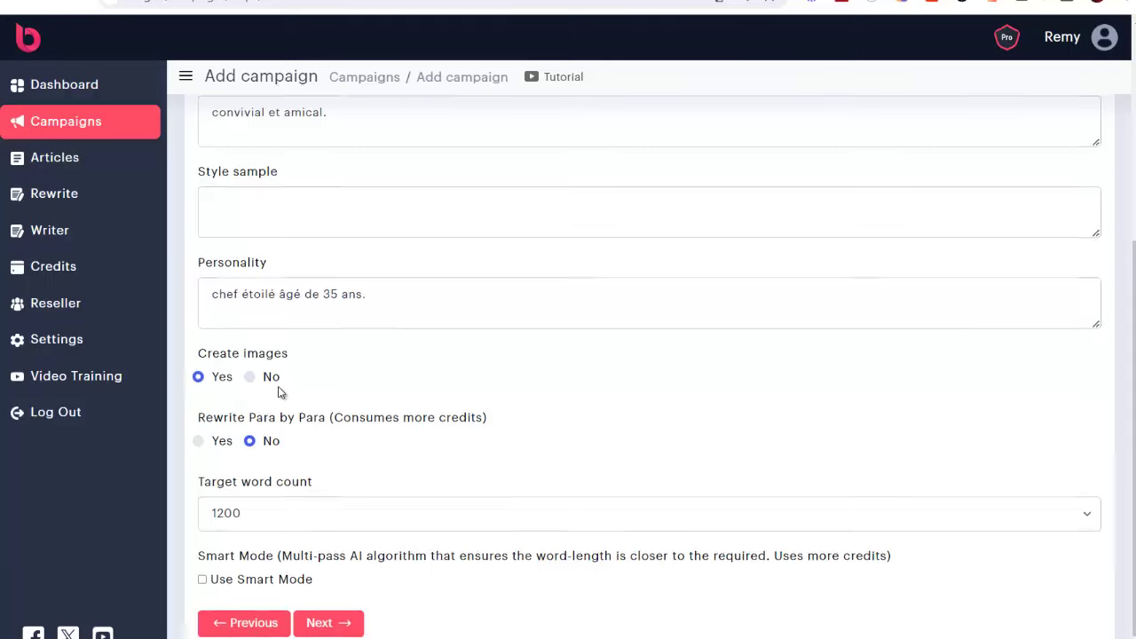
scroll(312, 246, up, 1)
scroll(346, 484, up, 2)
scroll(329, 501, down, 2)
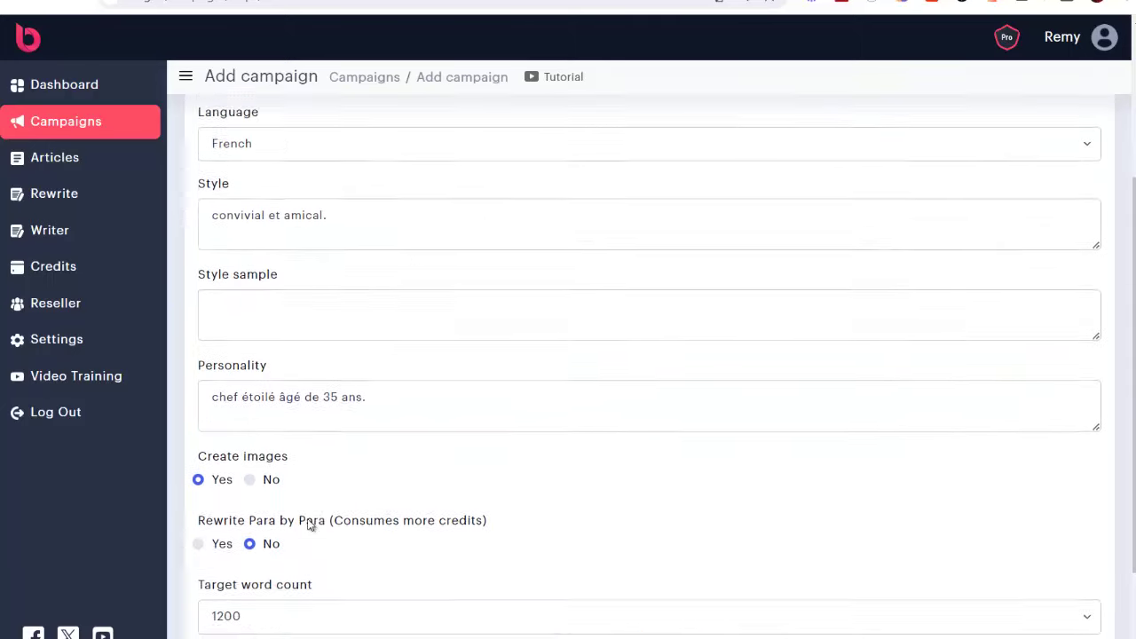
scroll(336, 444, up, 2)
scroll(454, 305, down, 2)
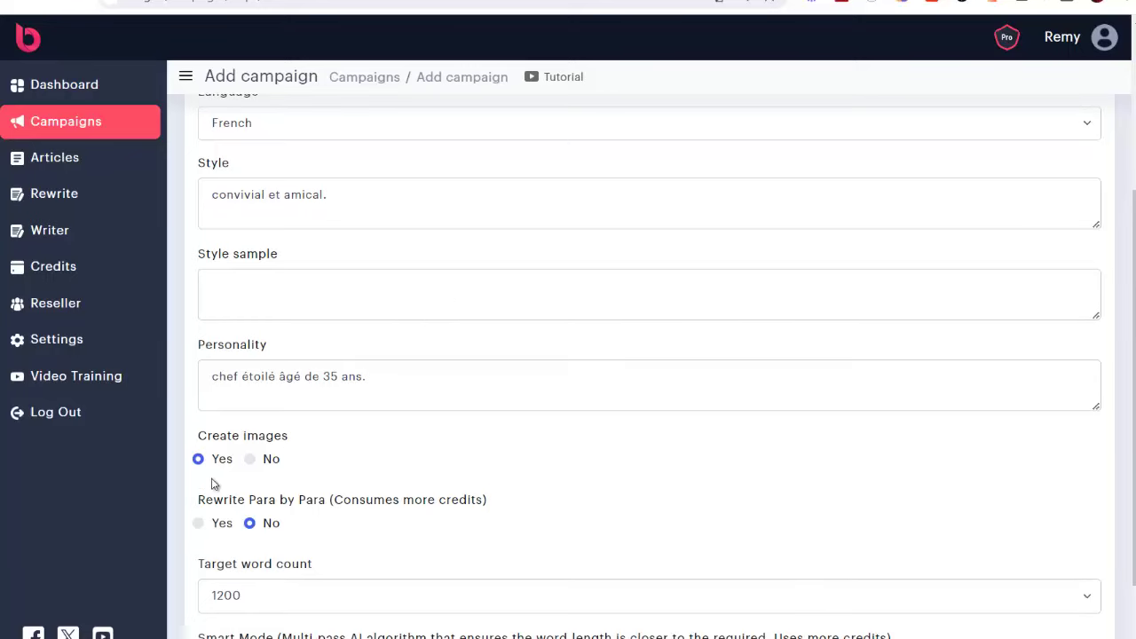
scroll(297, 444, down, 1)
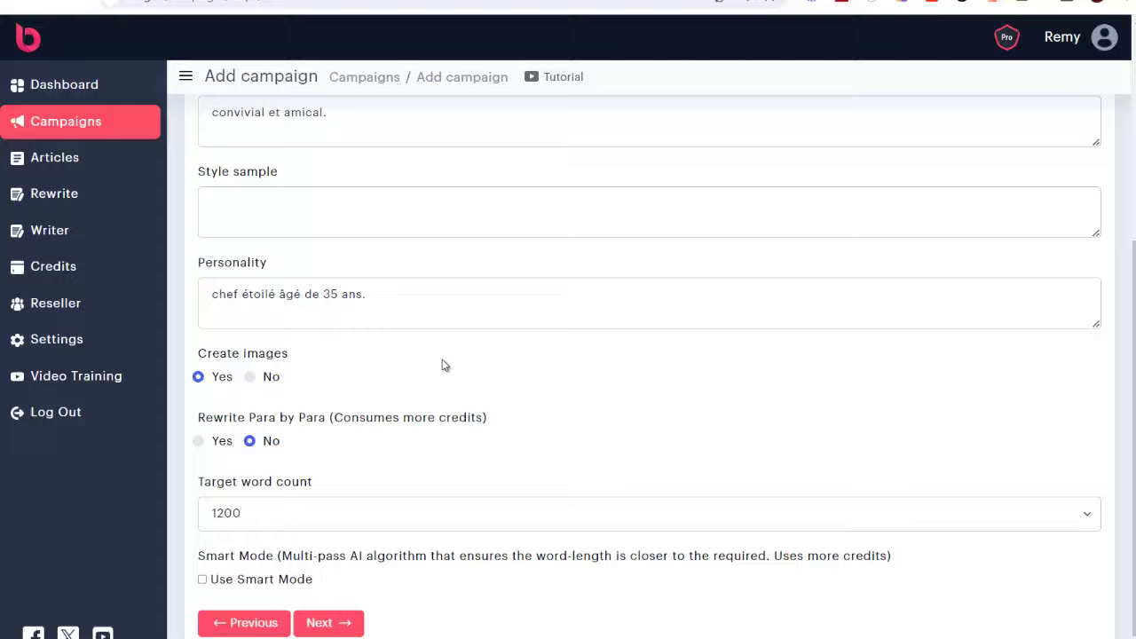
scroll(444, 363, up, 4)
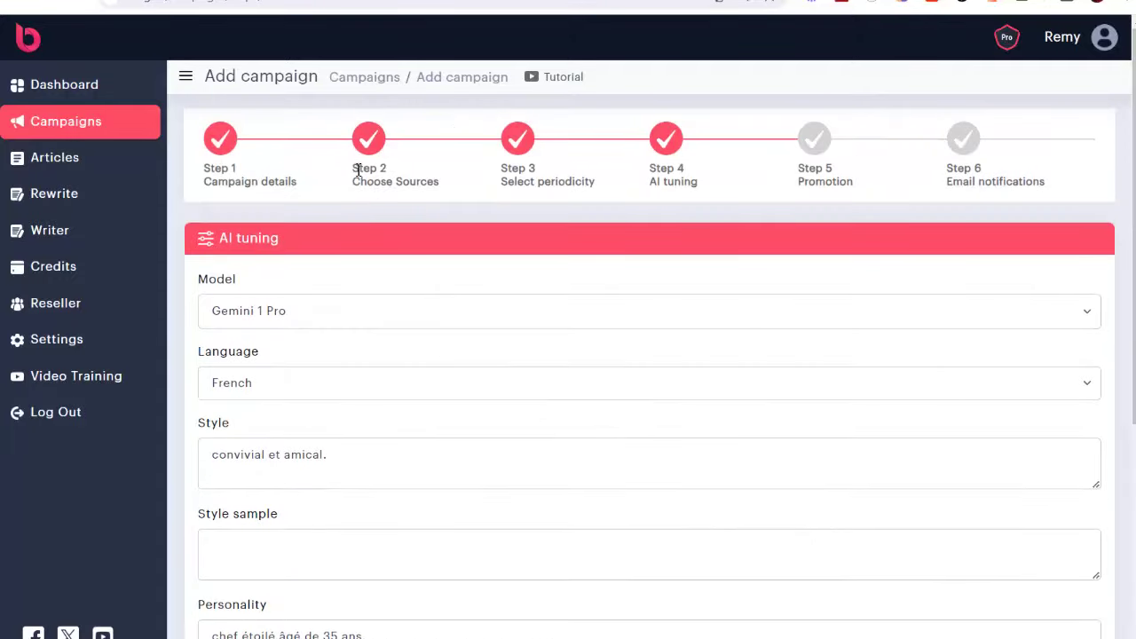
scroll(454, 294, down, 4)
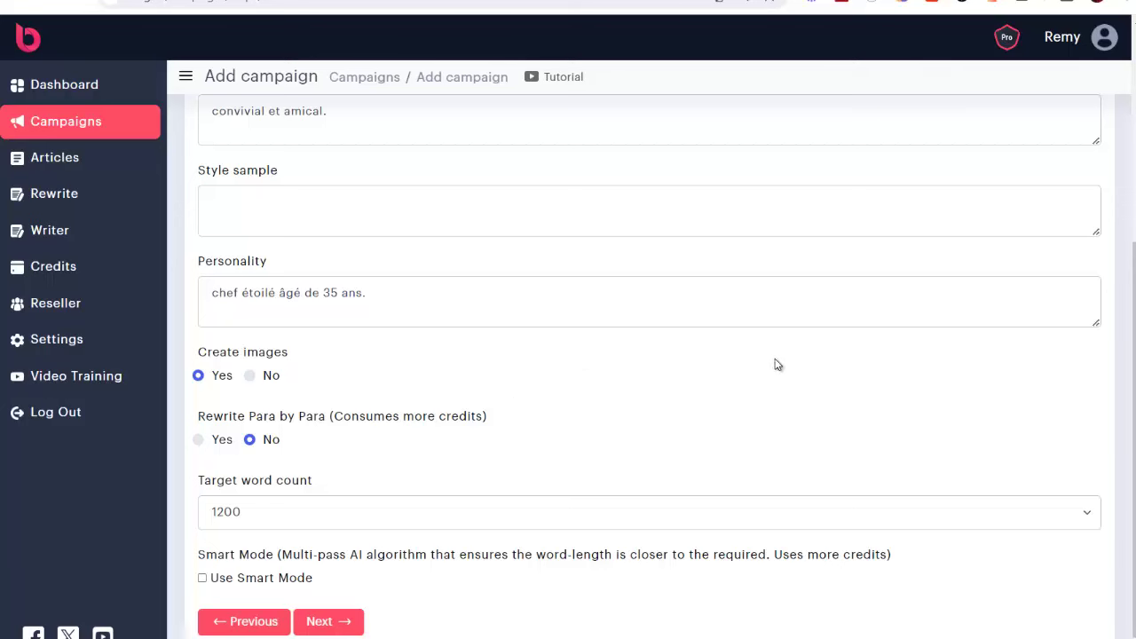
Step: Select a target word count of 1200 and continue to the promotion stage
click(290, 512)
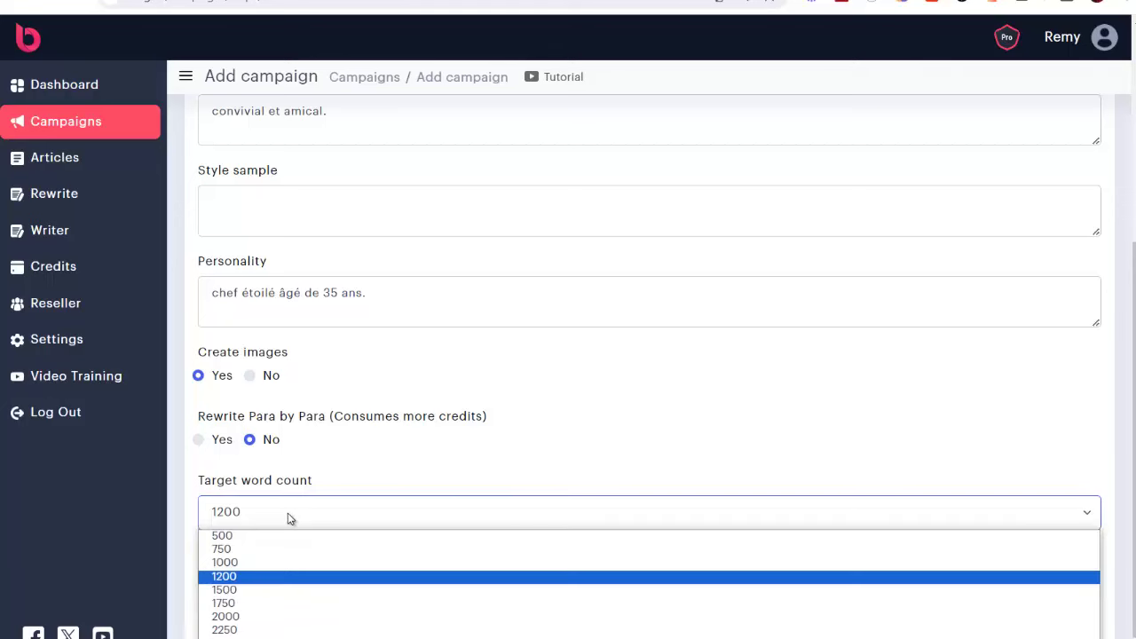
click(229, 577)
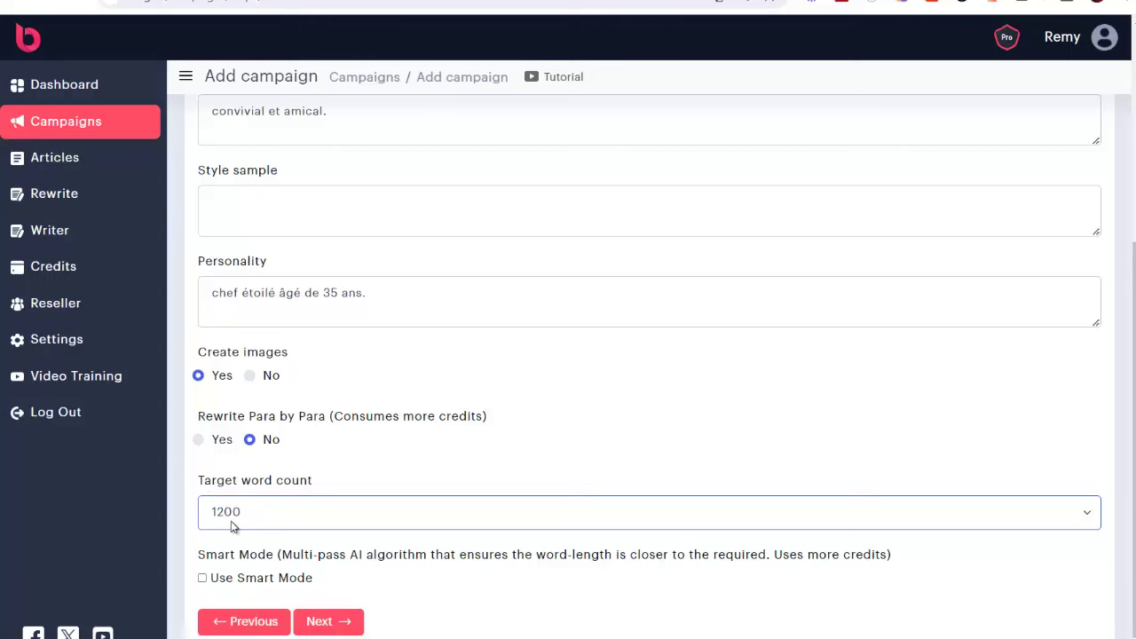
click(326, 625)
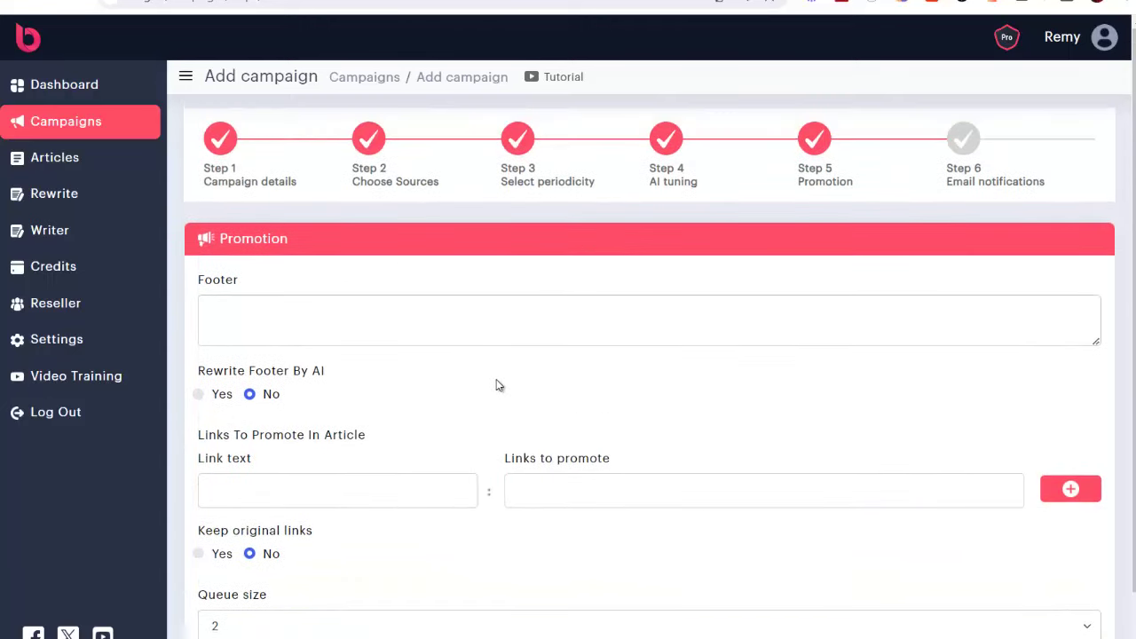
click(300, 325)
text(Recevez mes meilleures recettes chaque semaine sur : https://www.webmarketingfrenchie.com)
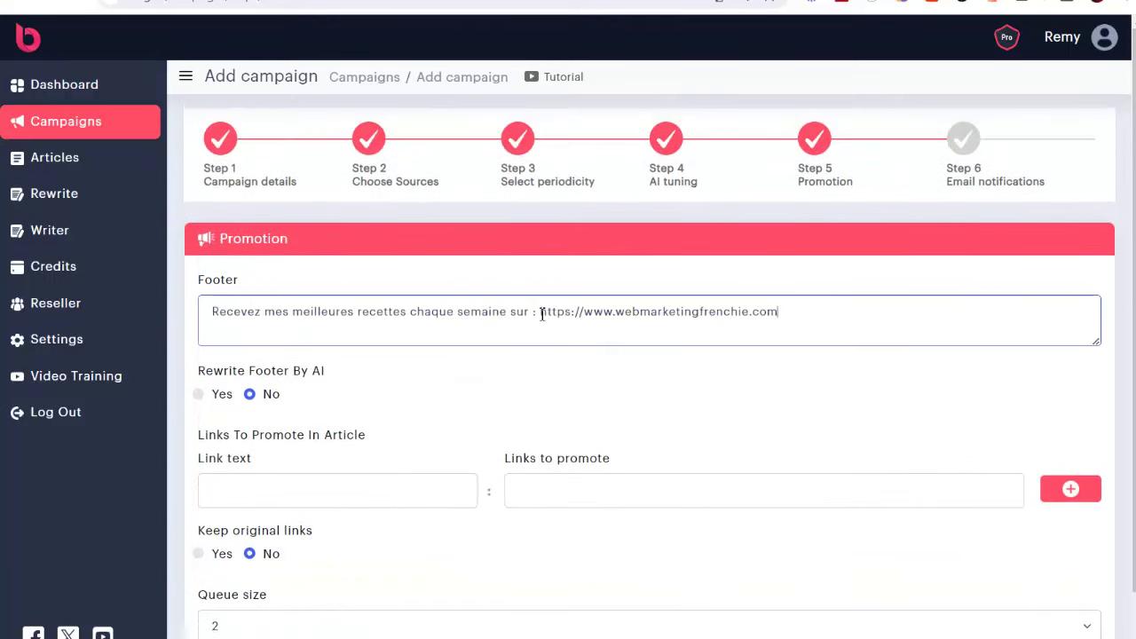
Step: Try the option for rewriting the footer by AI and return it to No
drag(545, 315, 796, 311)
click(796, 312)
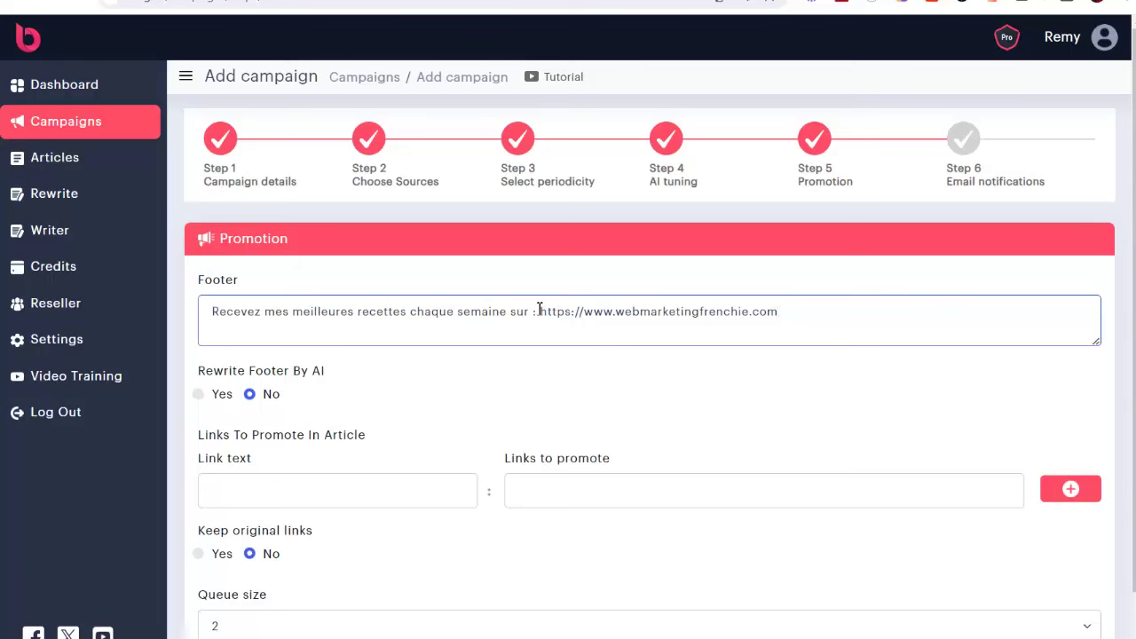
scroll(553, 346, down, 1)
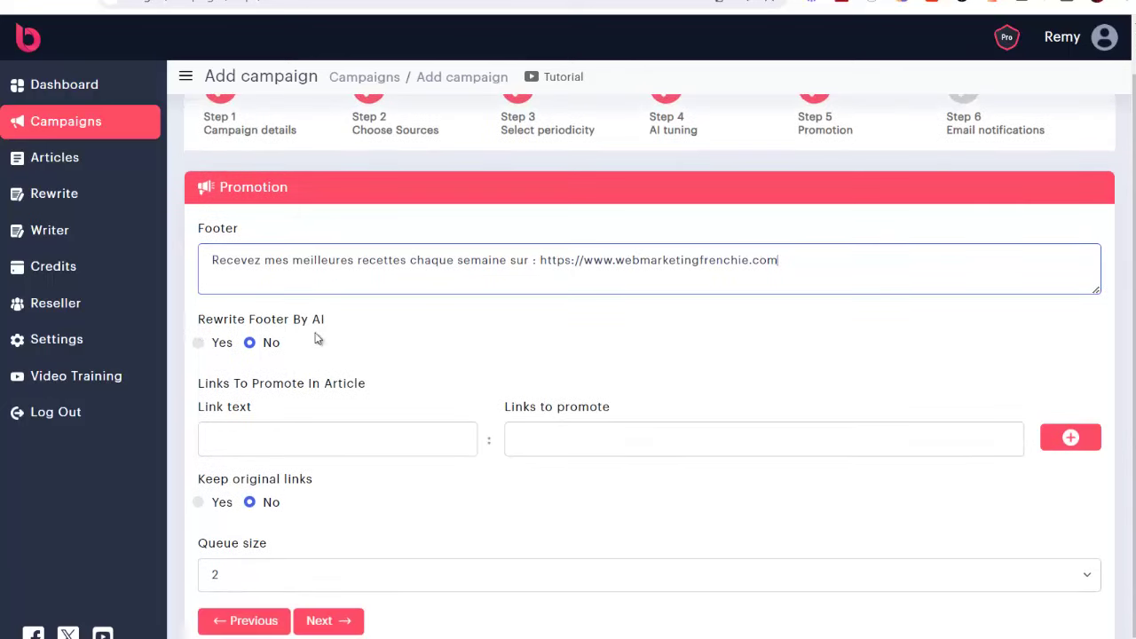
click(199, 342)
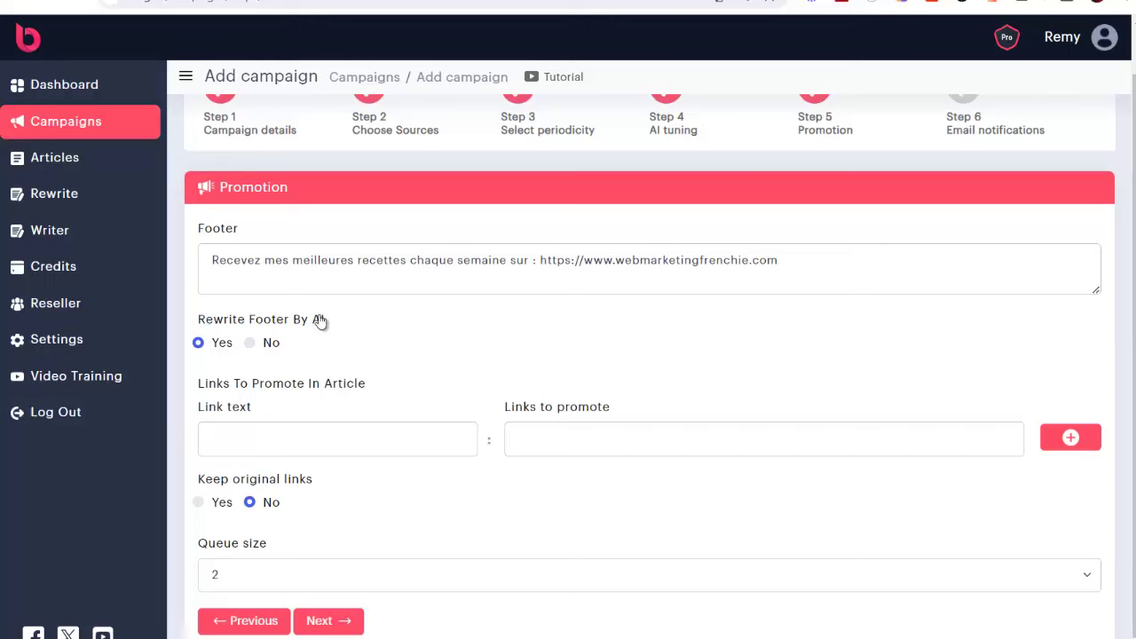
click(249, 342)
Step: Enter "cuisine végétarienne" as the text of the link to promote and look through the Skinnytaste meal plan article
click(223, 438)
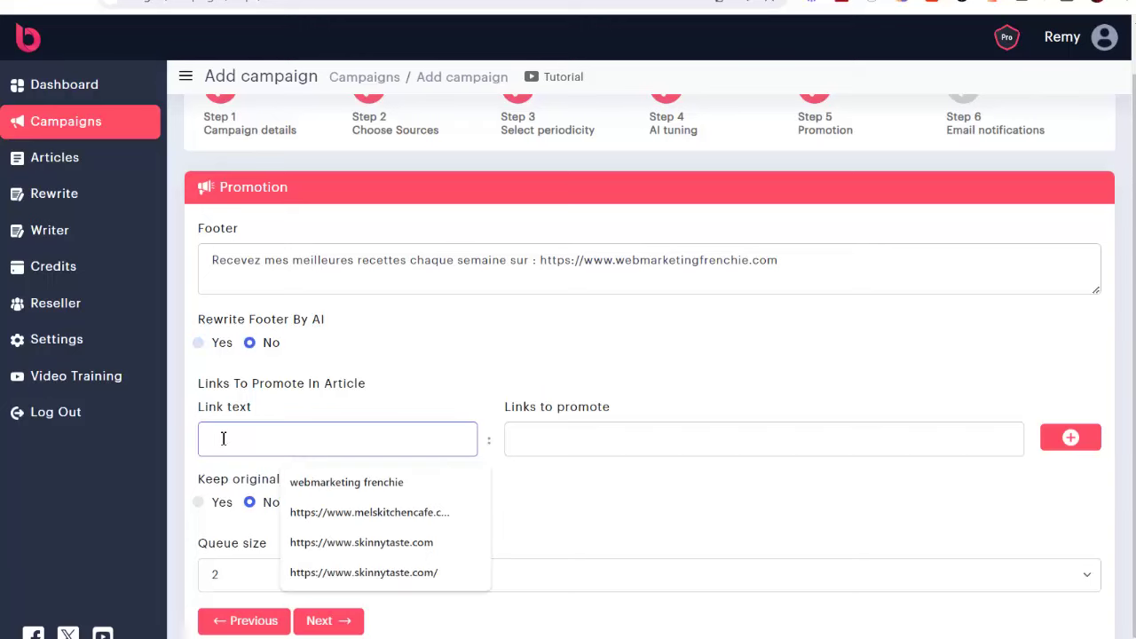
text(cu)
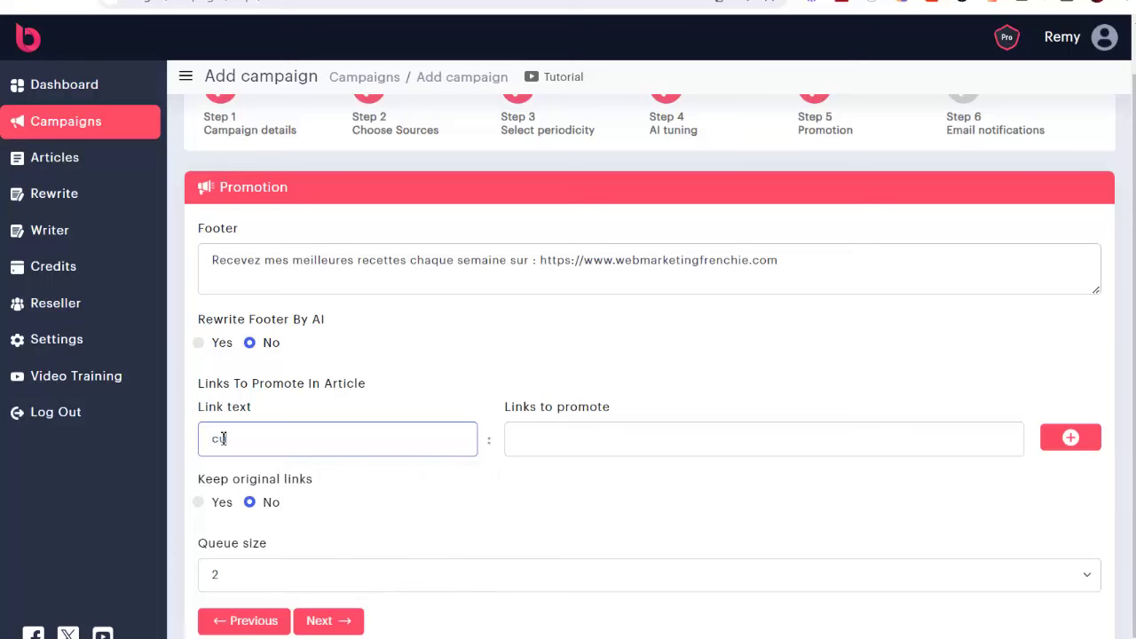
text(isine végétarienne)
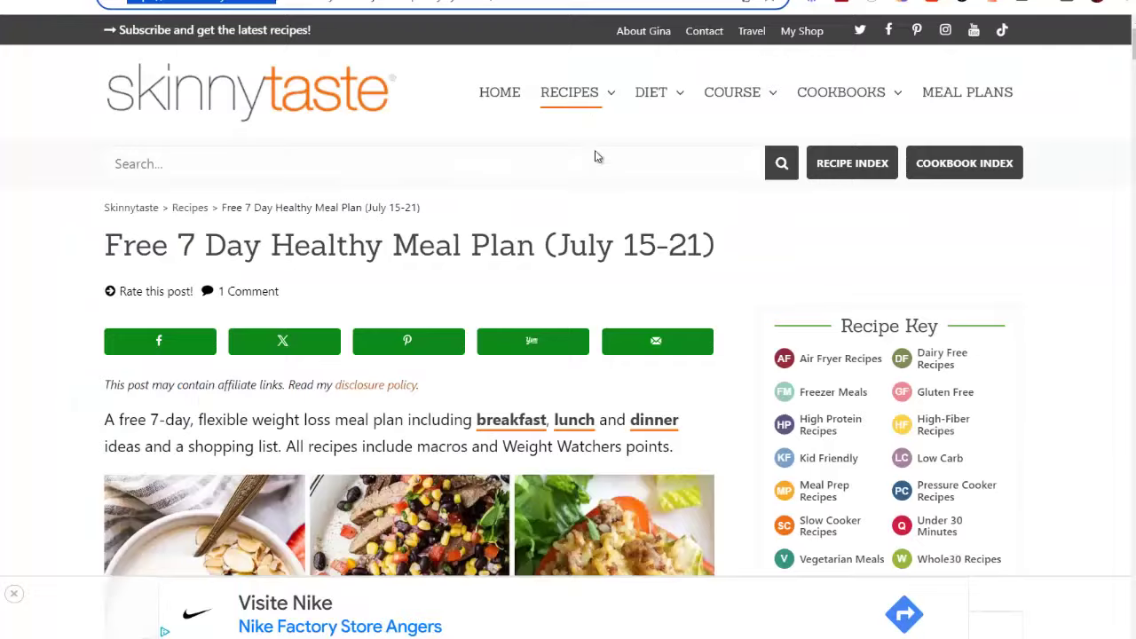
scroll(534, 285, down, 15)
scroll(478, 325, down, 5)
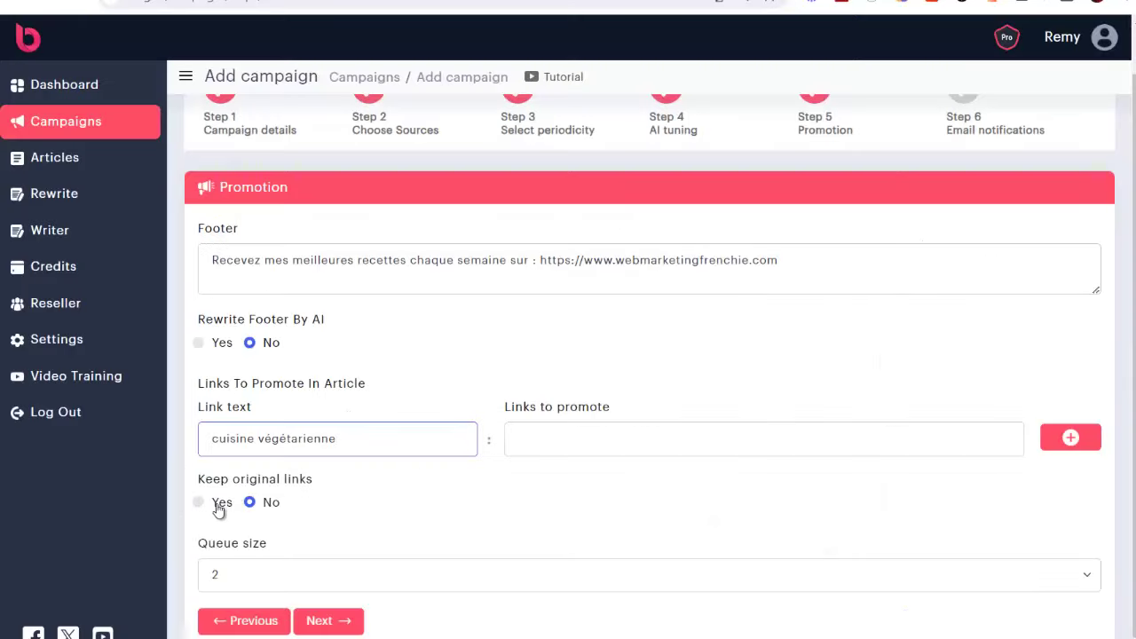
Step: Keep the queue size at 2 and continue to the email notifications stage
click(346, 575)
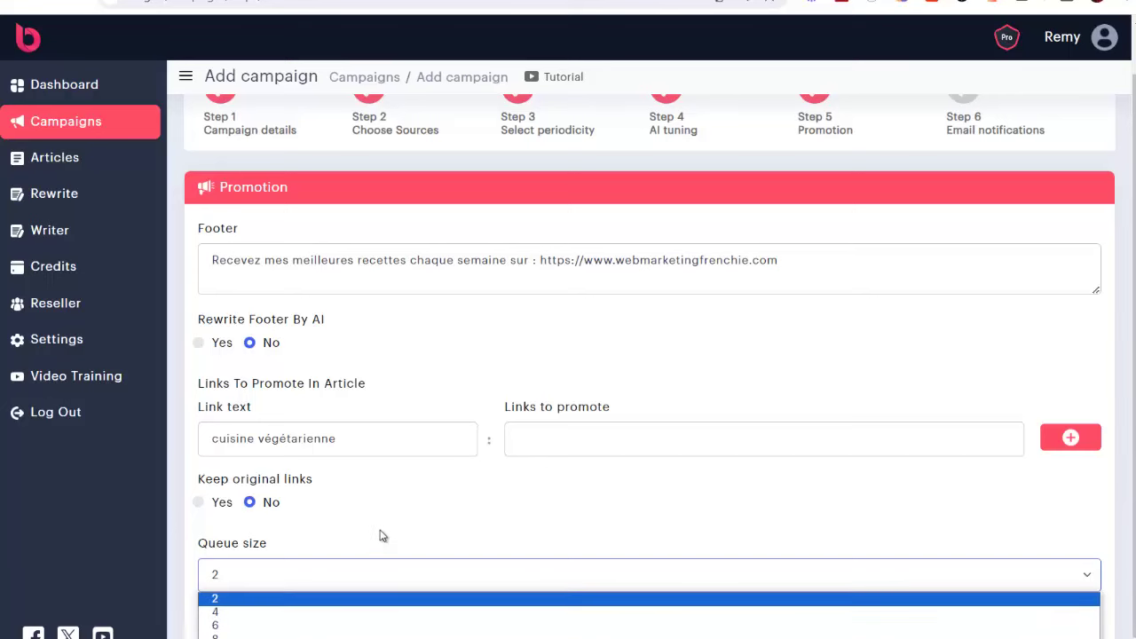
click(255, 601)
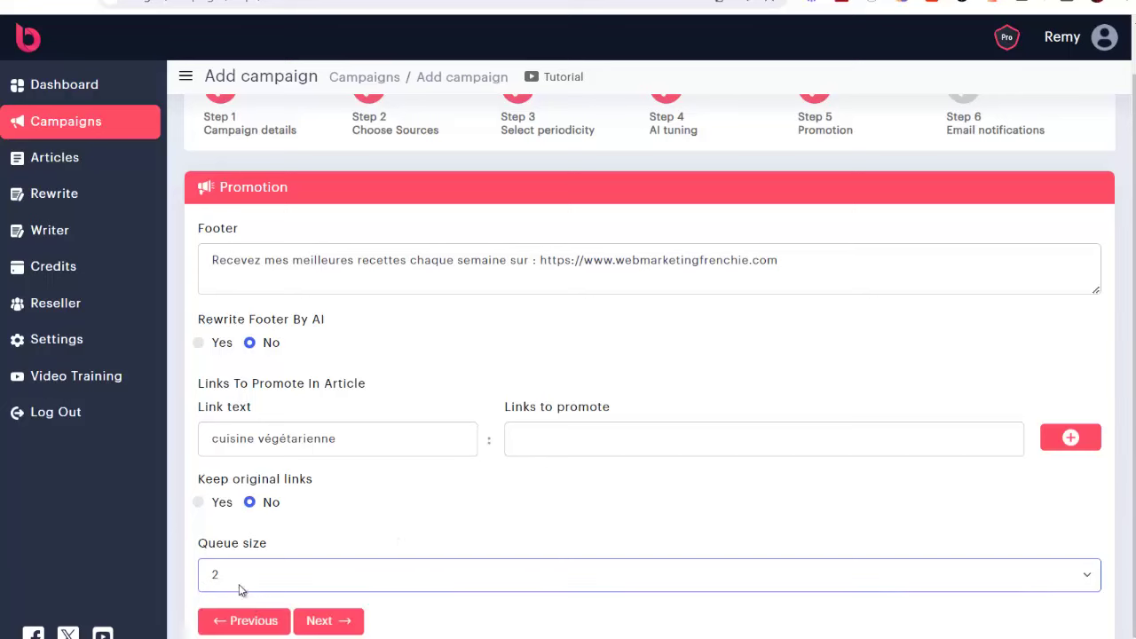
click(327, 623)
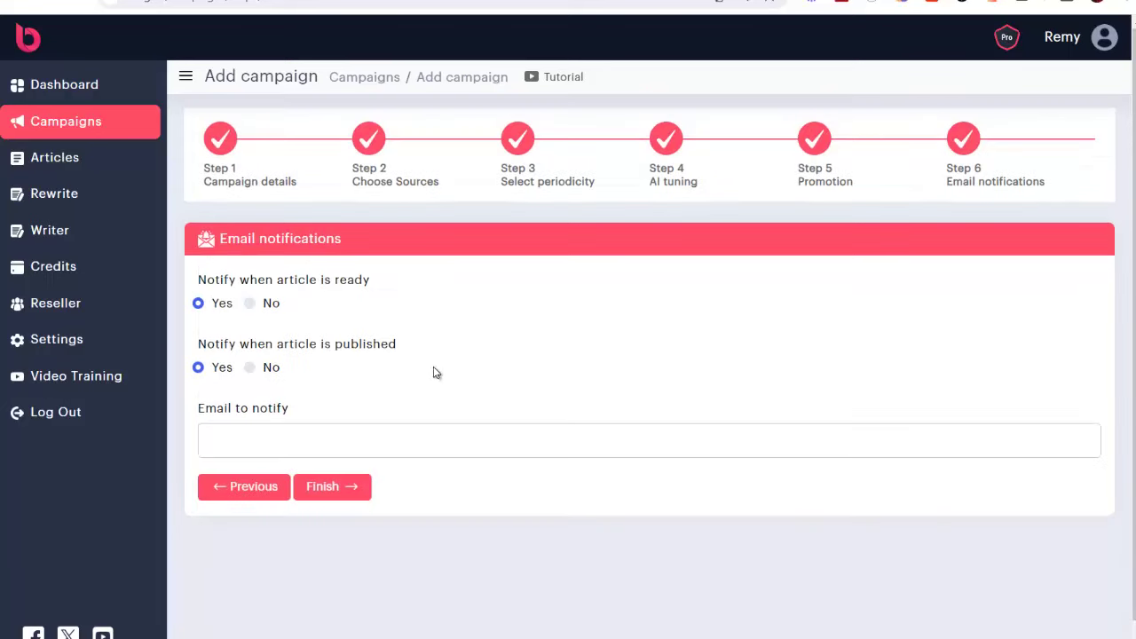
Step: Disable the notifications for ready and published articles and finish creating the campaign
click(251, 304)
click(252, 368)
click(335, 490)
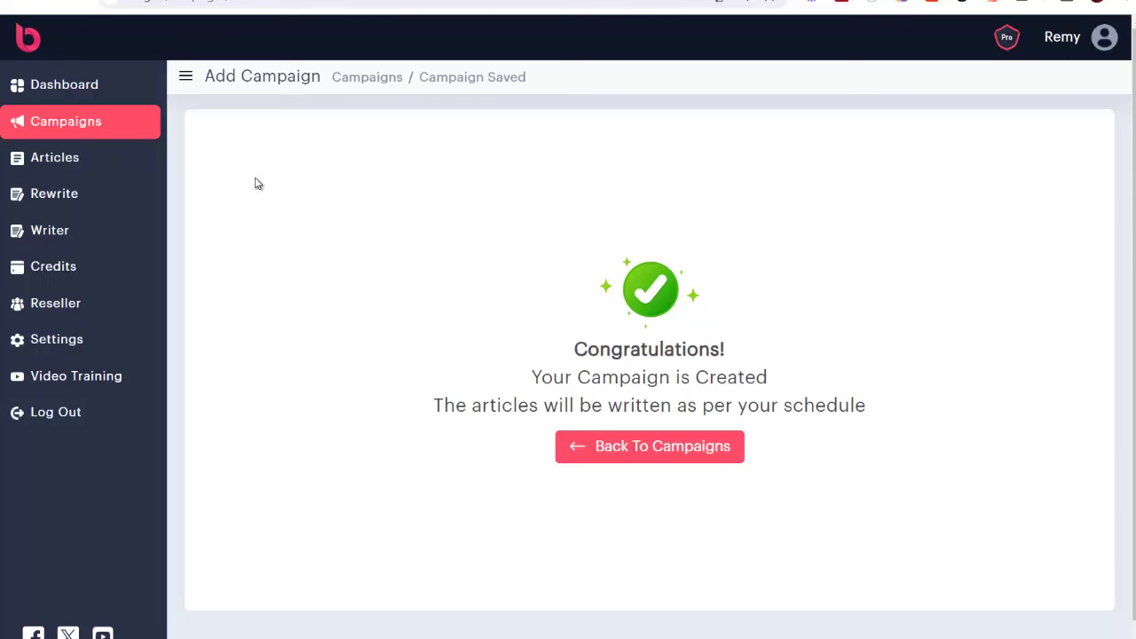
Step: Check the campaigns list for the new campaign and display the articles list
click(42, 161)
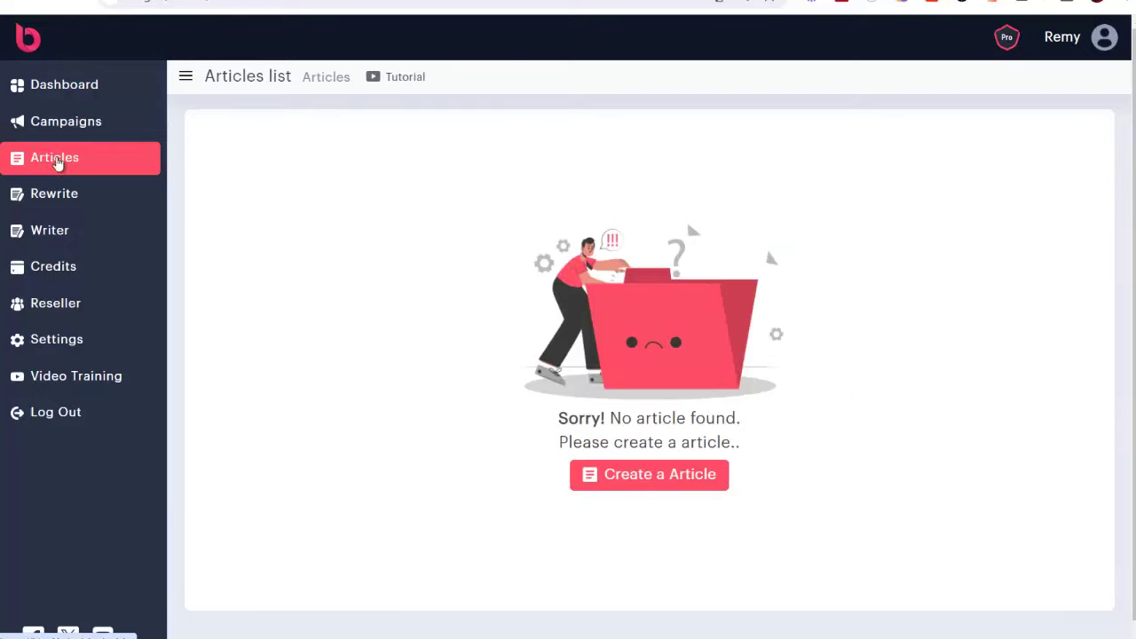
click(127, 132)
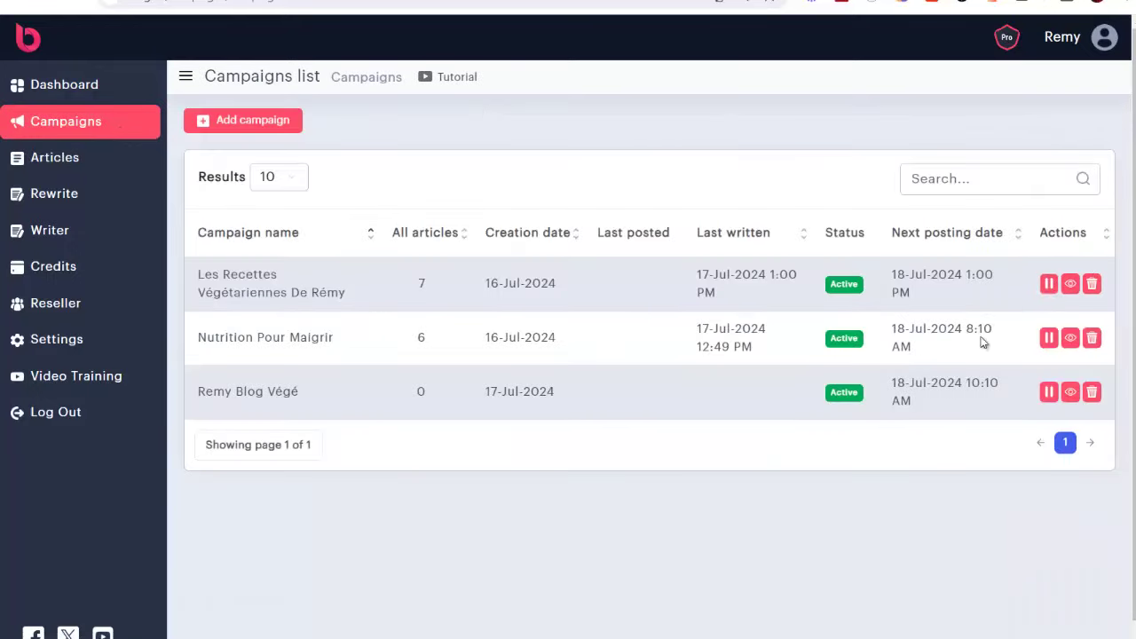
click(38, 159)
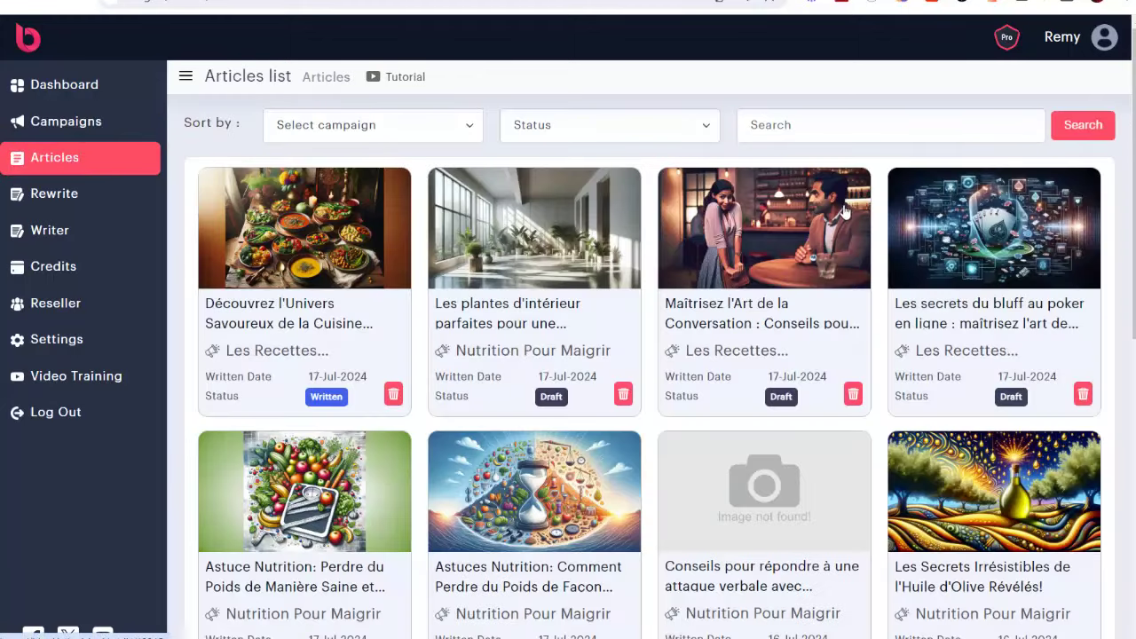
Step: Examine the text and image of the article "Découvrez l'Univers Savoureux de la Cuisine Végétarienne" and return to the campaigns list
click(269, 308)
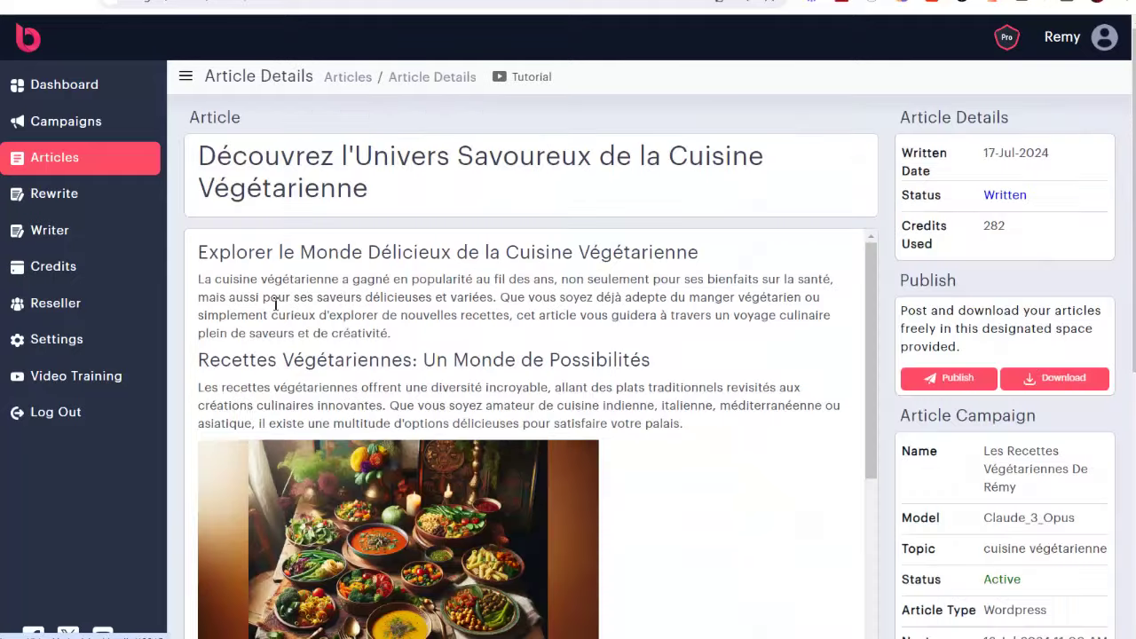
scroll(532, 262, down, 3)
scroll(535, 266, down, 3)
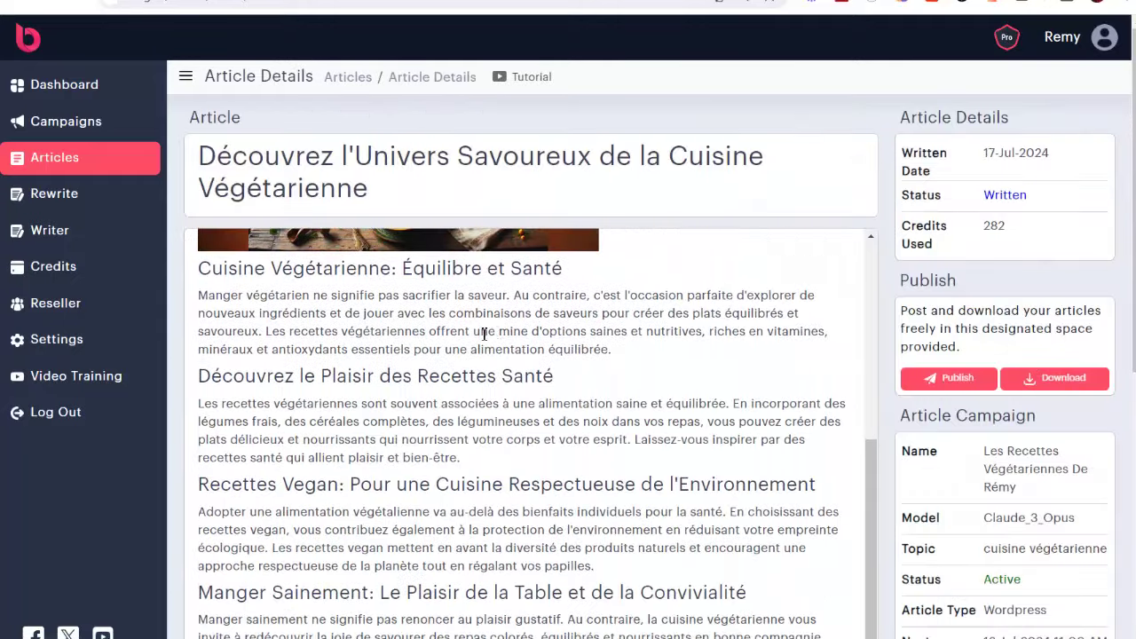
scroll(440, 356, up, 3)
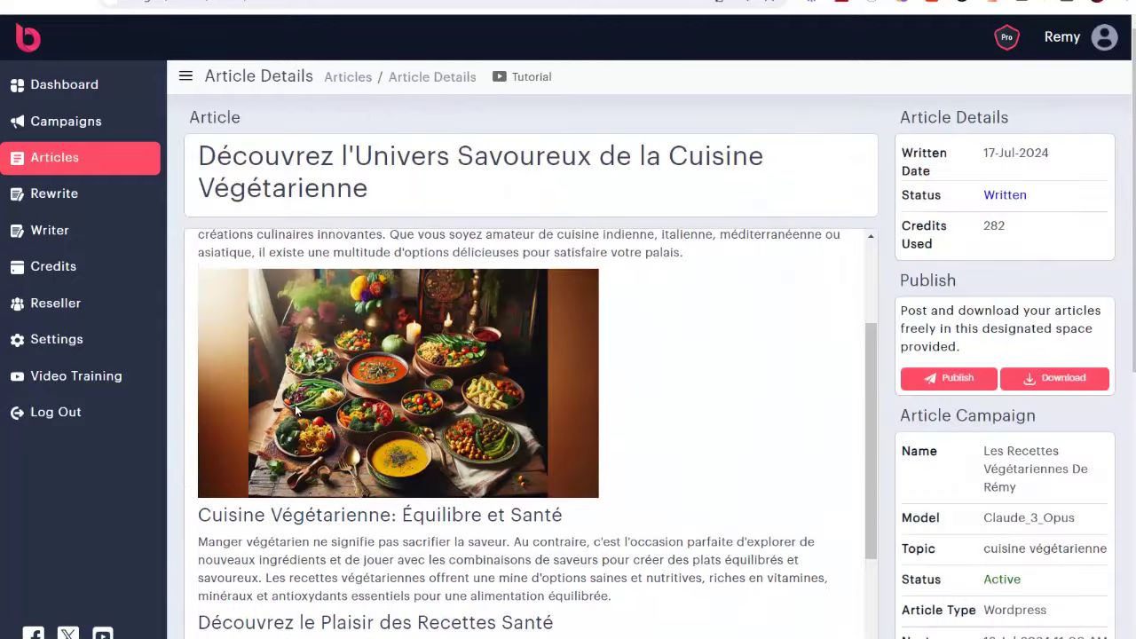
scroll(441, 337, down, 5)
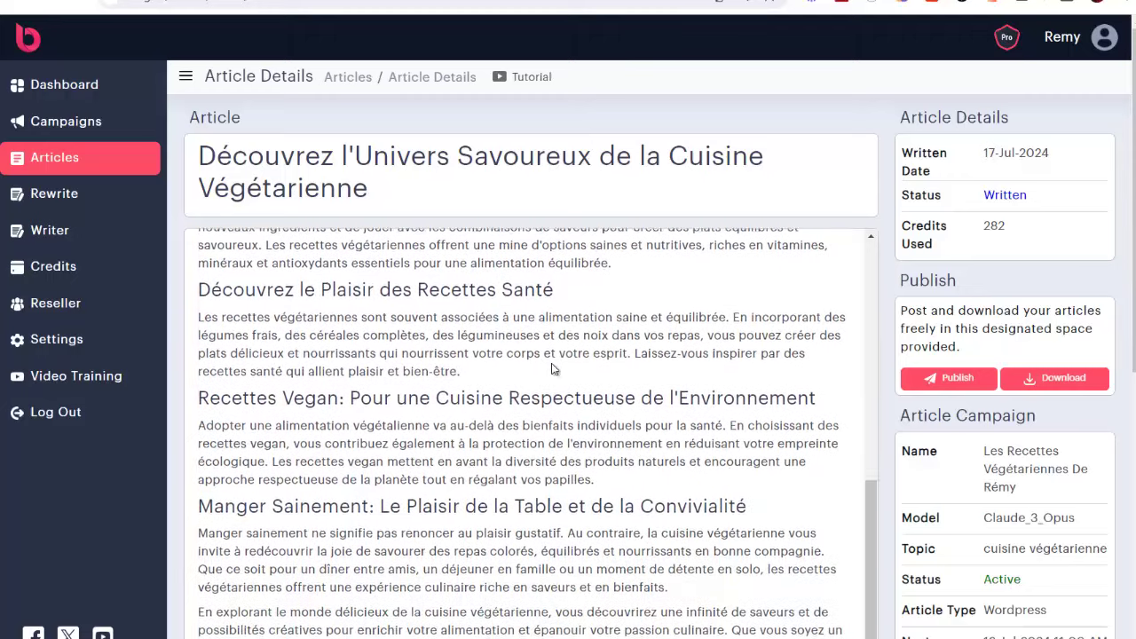
scroll(622, 307, up, 5)
scroll(675, 316, down, 3)
scroll(666, 383, up, 5)
scroll(453, 326, down, 1)
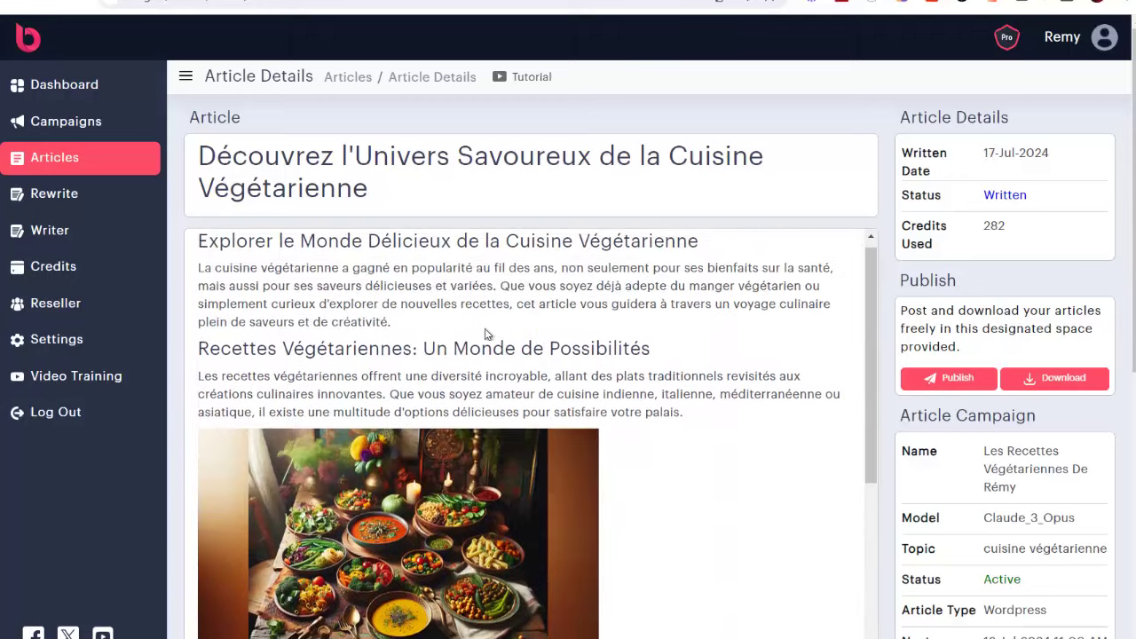
scroll(453, 327, up, 1)
click(68, 124)
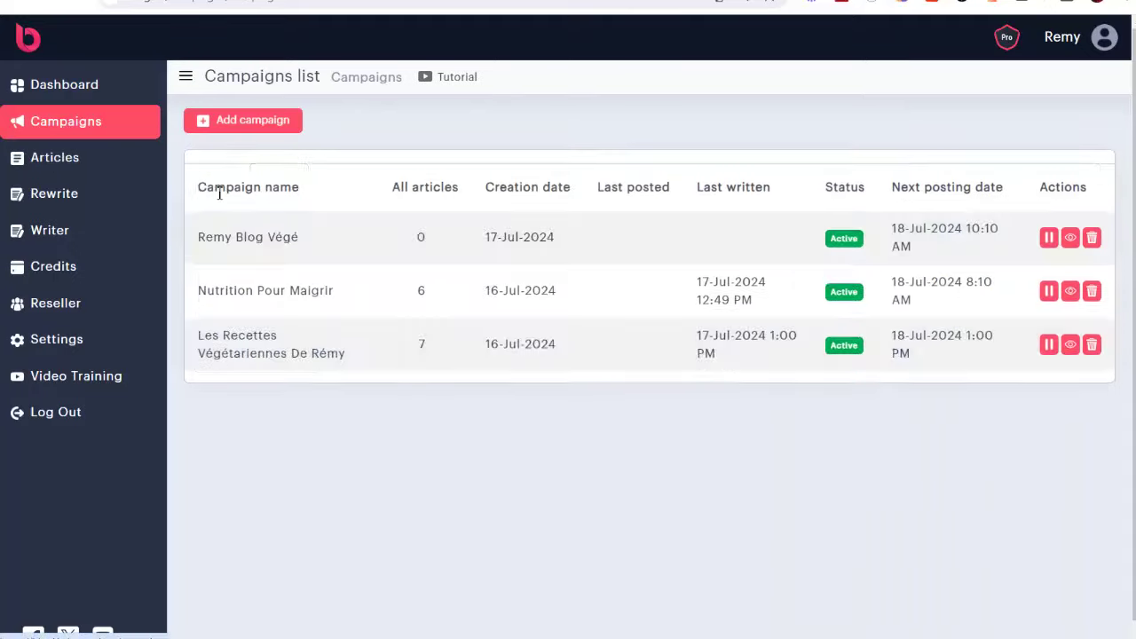